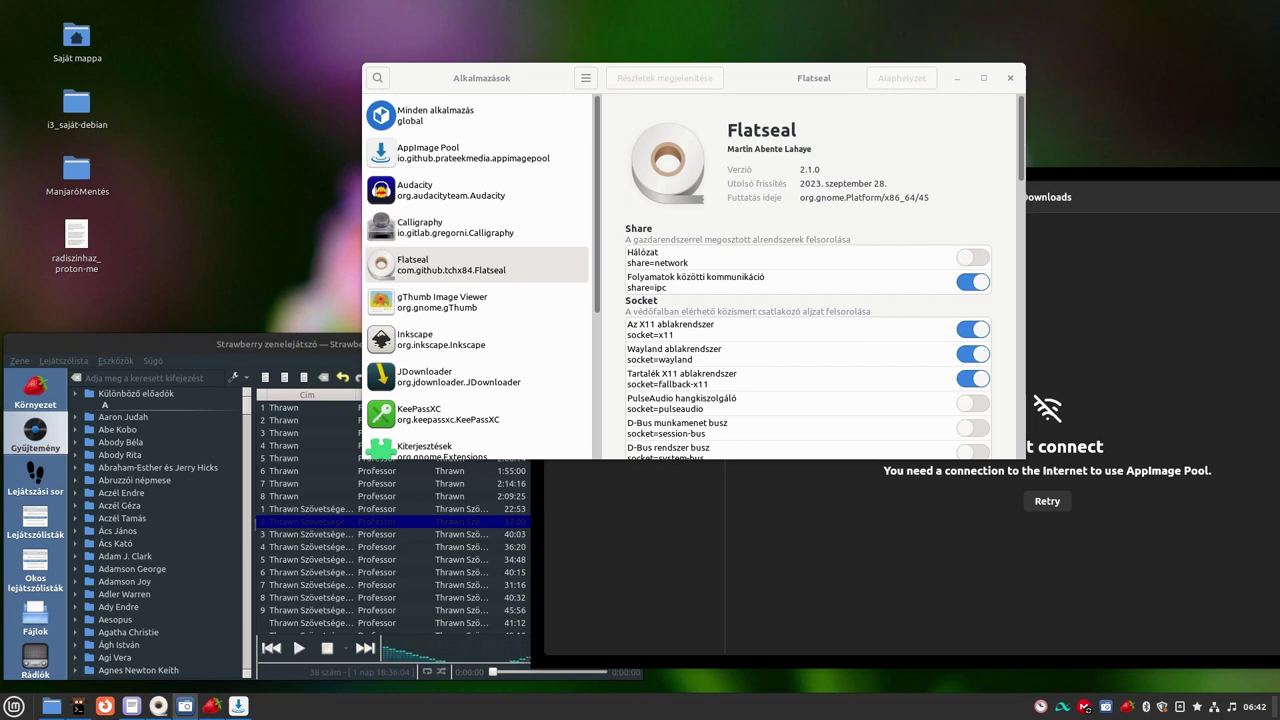
Open the file manager and compare the theme folders in /usr/share/themes with those in ~/.themes
{"action": "left_click", "coordinate": [51, 706]}
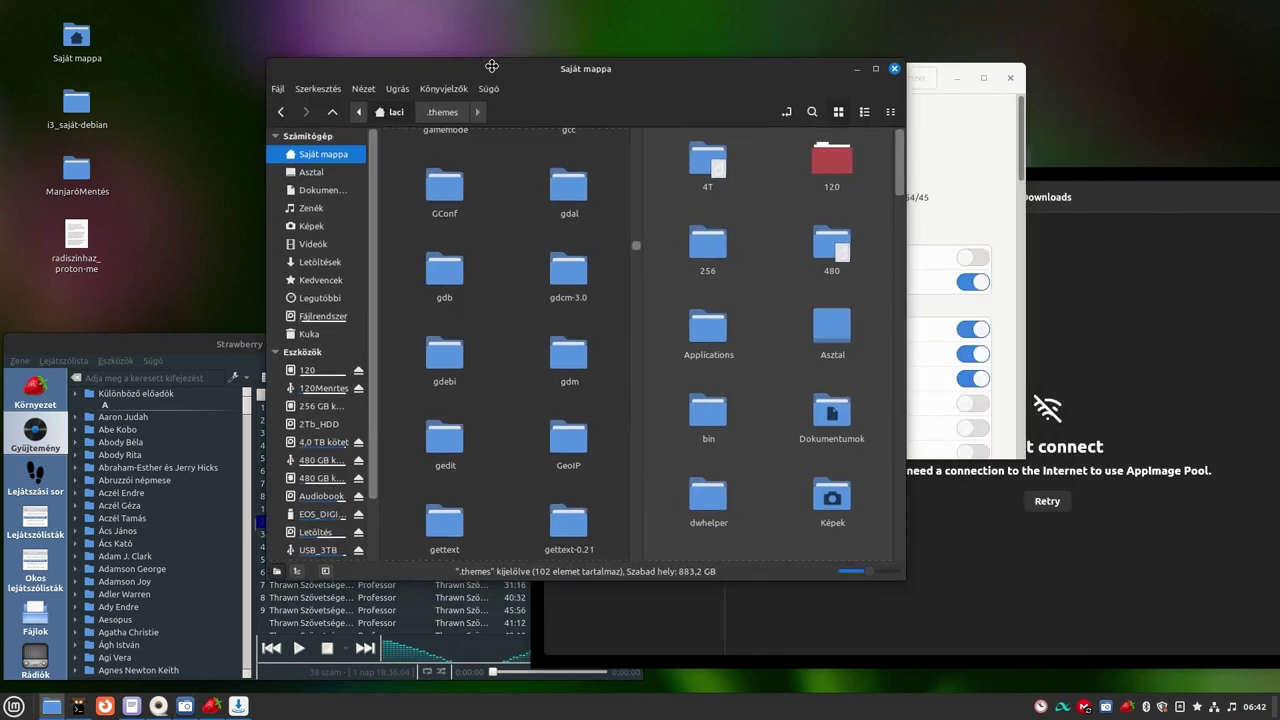
{"action": "double_click", "coordinate": [491, 66]}
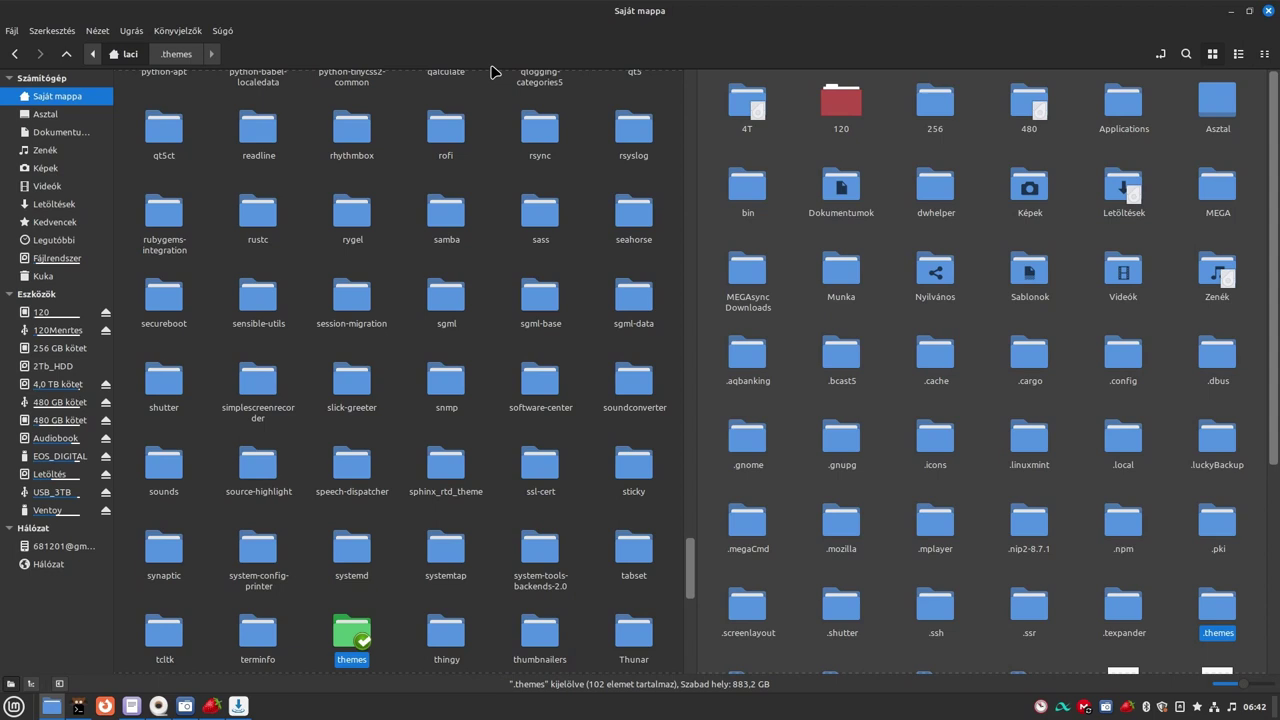
{"action": "left_click", "coordinate": [117, 111]}
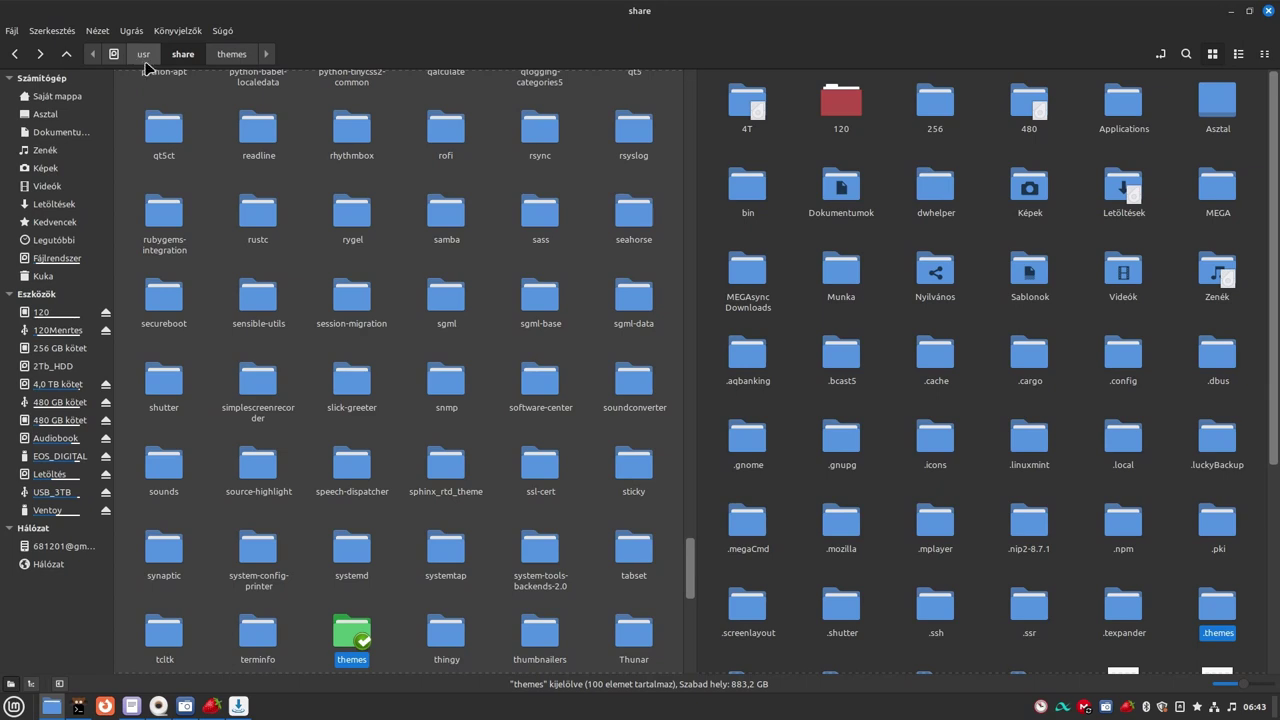
{"action": "double_click", "coordinate": [352, 640]}
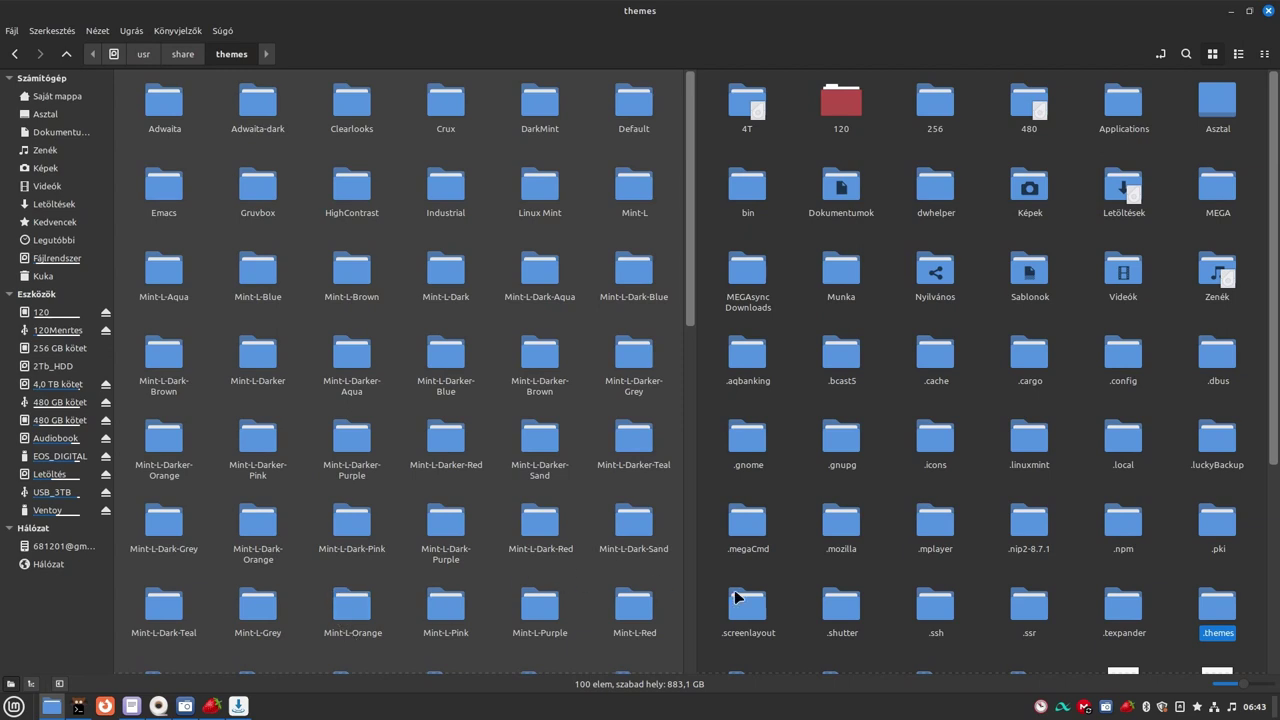
{"action": "left_click", "coordinate": [1222, 608]}
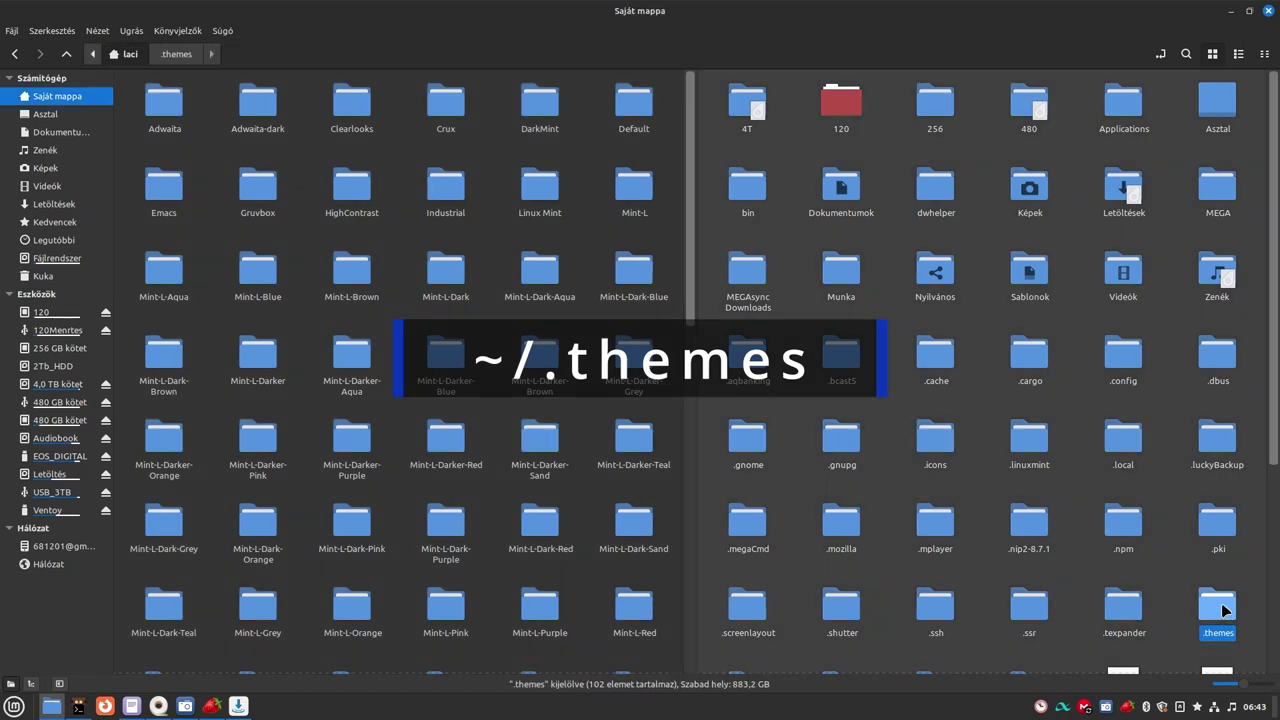
{"action": "double_click", "coordinate": [1222, 608]}
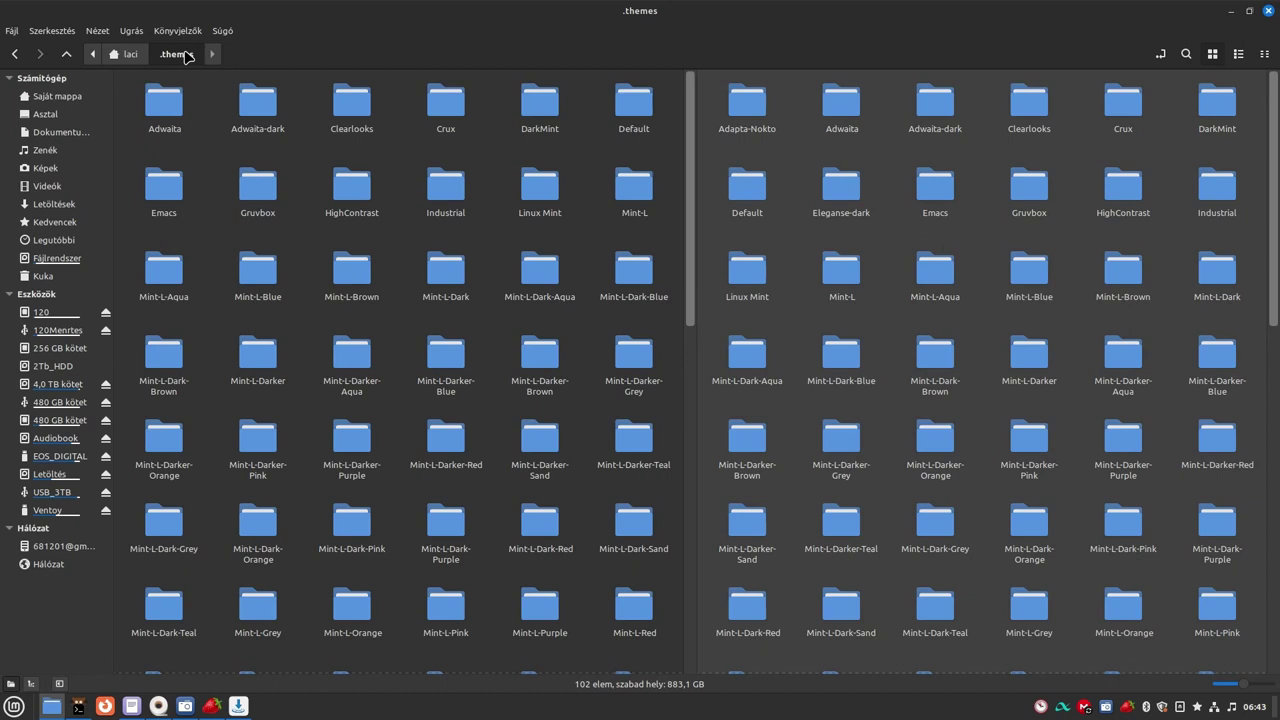
{"action": "left_click", "coordinate": [152, 385]}
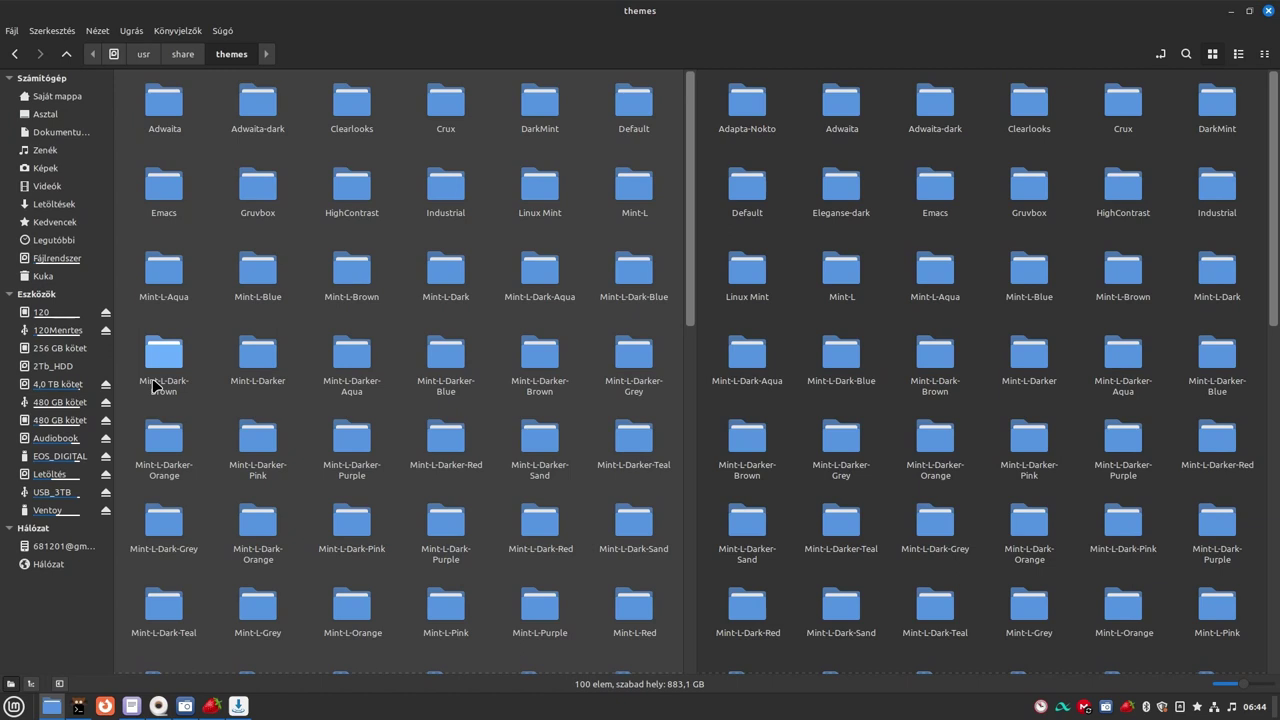
{"action": "left_click", "coordinate": [1268, 12]}
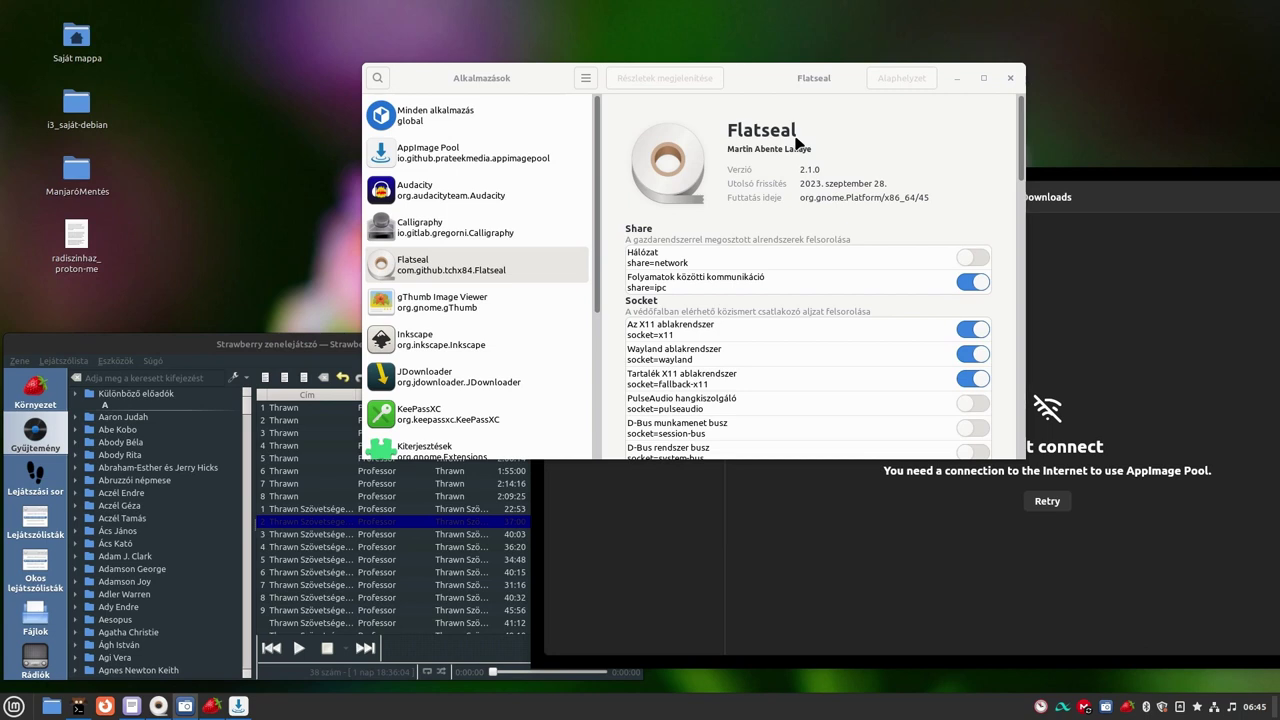
Maximize the Flatseal window and view its list of keyboard shortcuts
{"action": "double_click", "coordinate": [766, 79]}
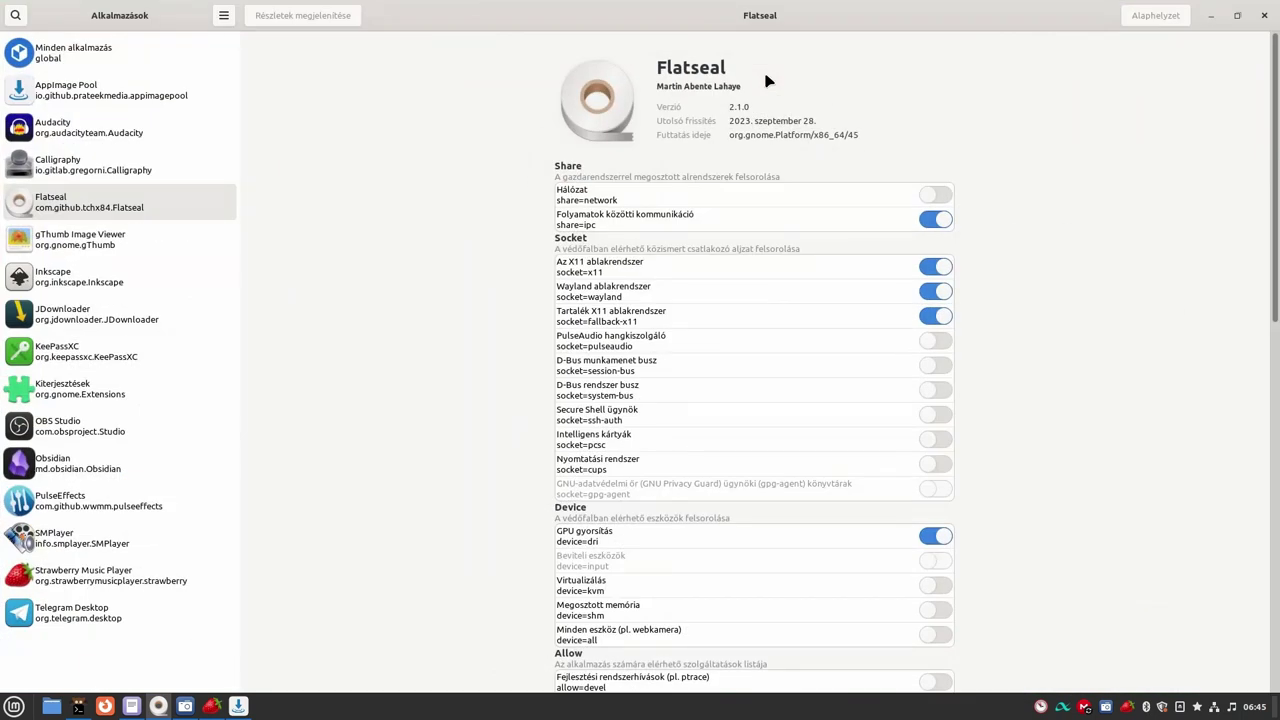
{"action": "left_click", "coordinate": [224, 16]}
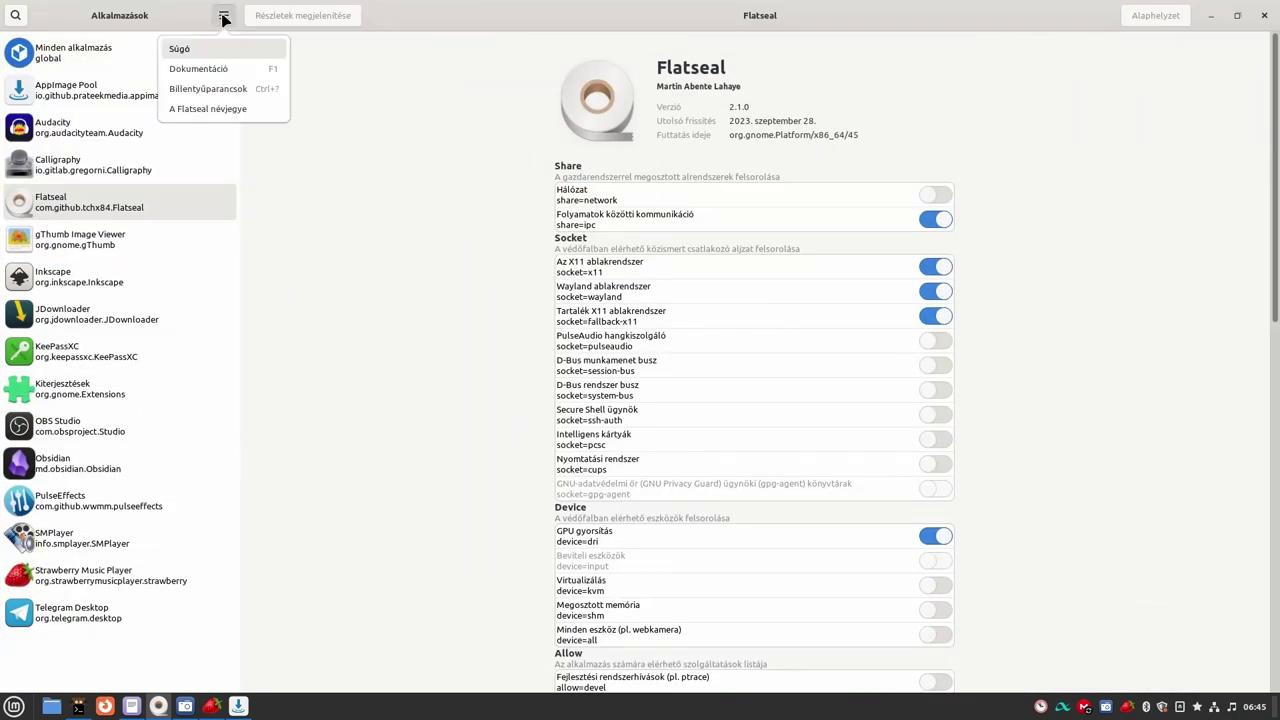
{"action": "left_click", "coordinate": [231, 91]}
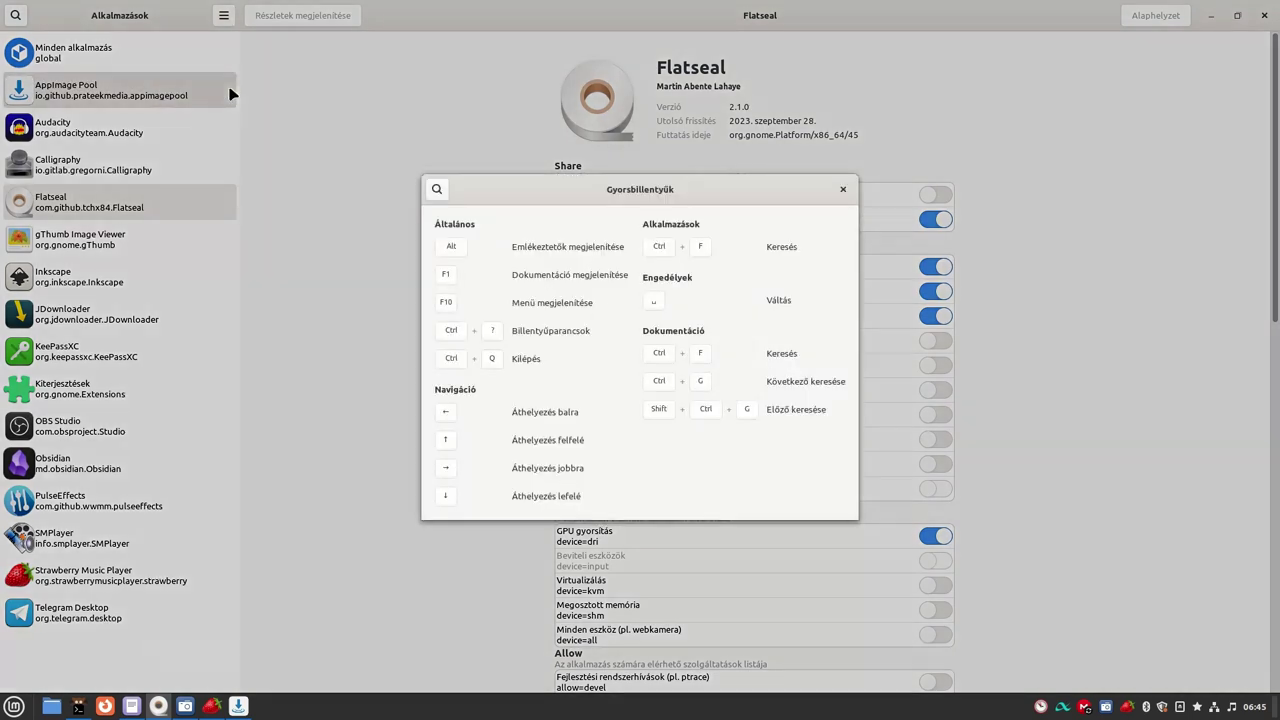
{"action": "left_click", "coordinate": [844, 190]}
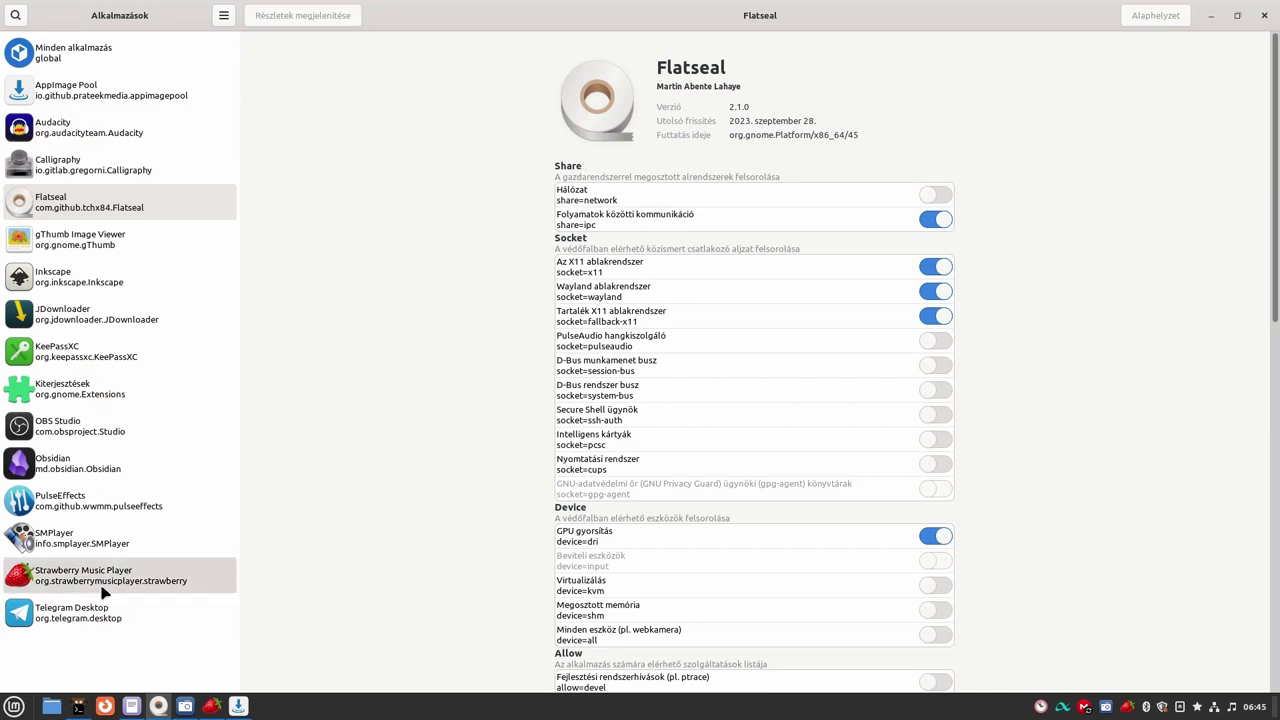
Examine the permissions of all applications (Minden alkalmazás) and compare them with those of OBS Studio
{"action": "left_click", "coordinate": [65, 59]}
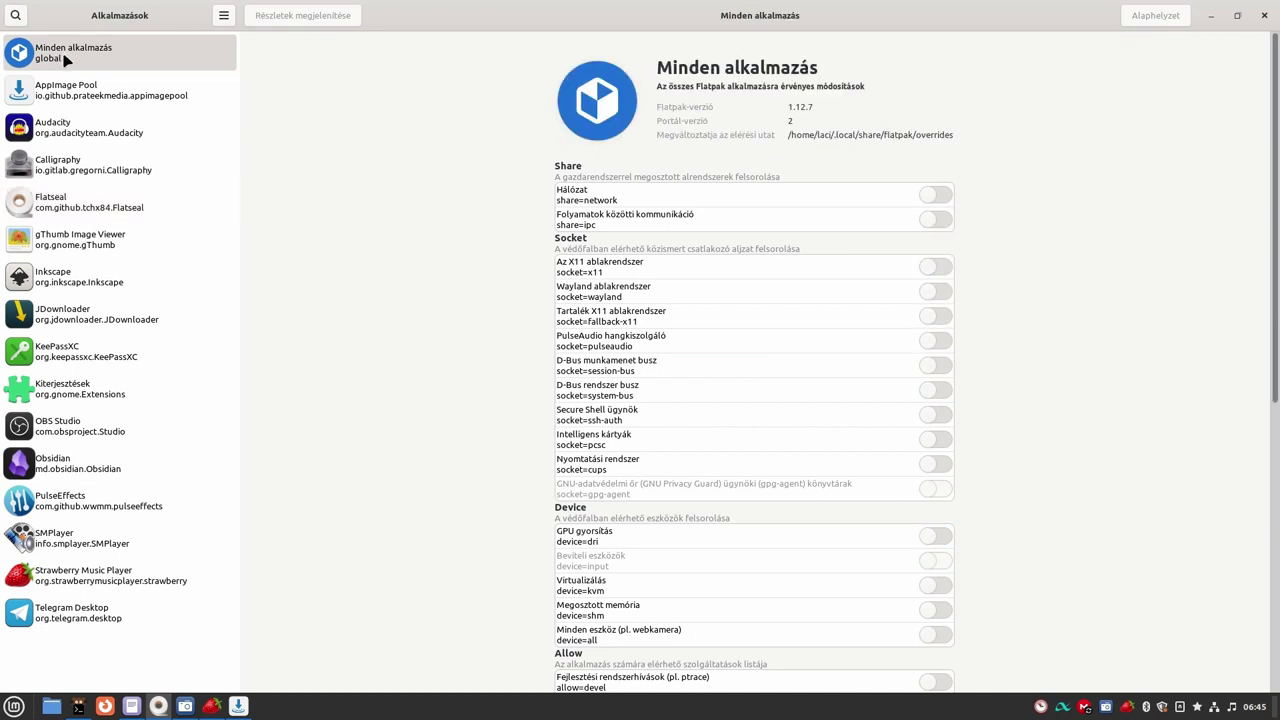
{"action": "left_click", "coordinate": [16, 428]}
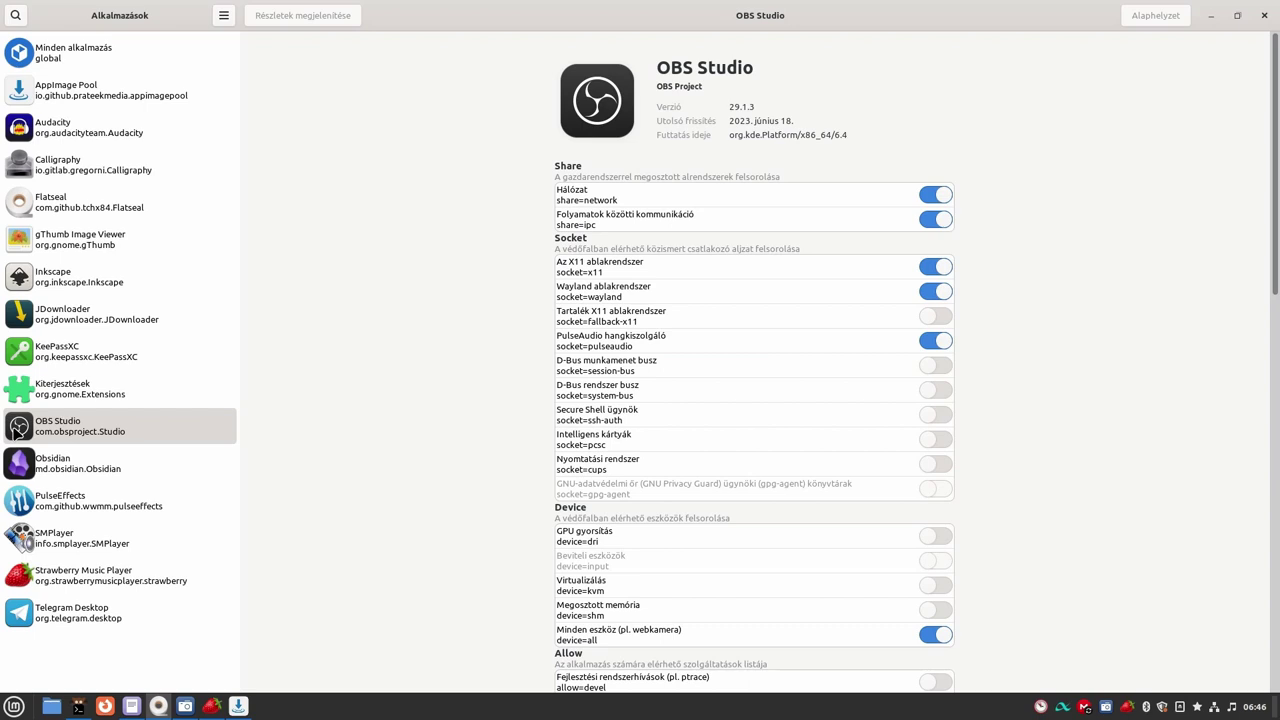
{"action": "left_click", "coordinate": [42, 42]}
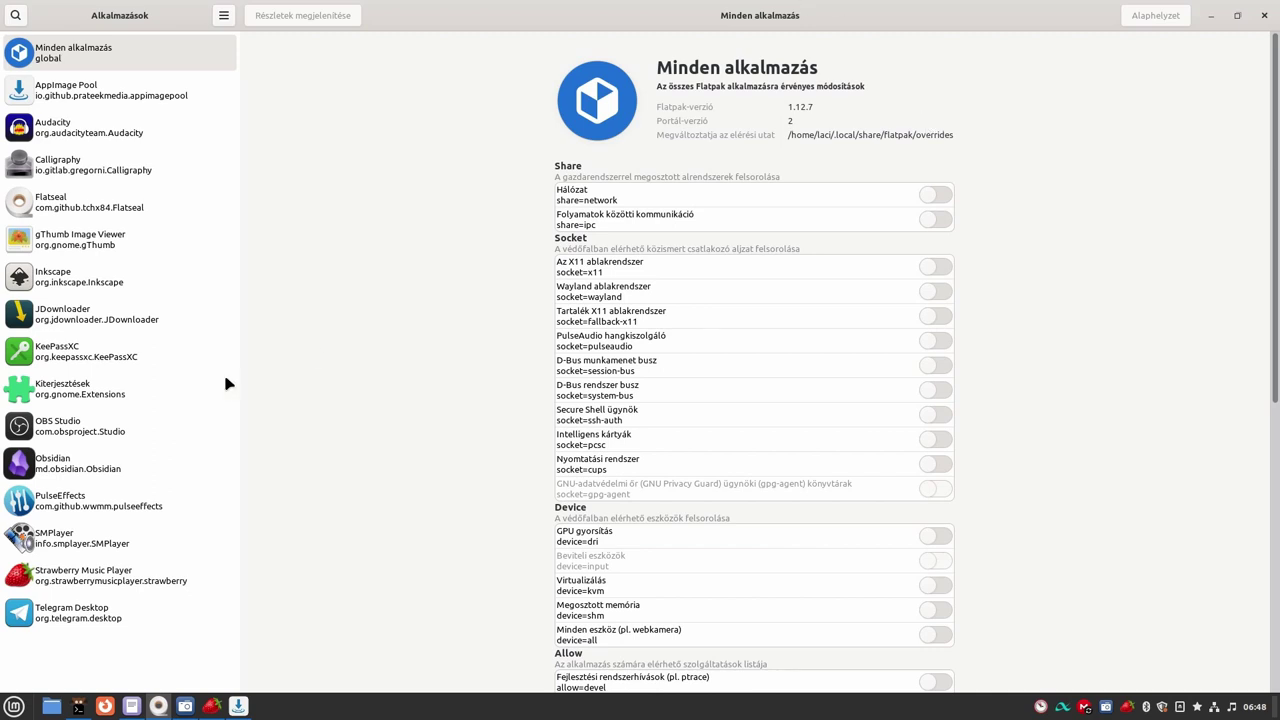
In the permissions of the Flatseal entry, add ~/.icons as a persistent file path
{"action": "left_click", "coordinate": [118, 211]}
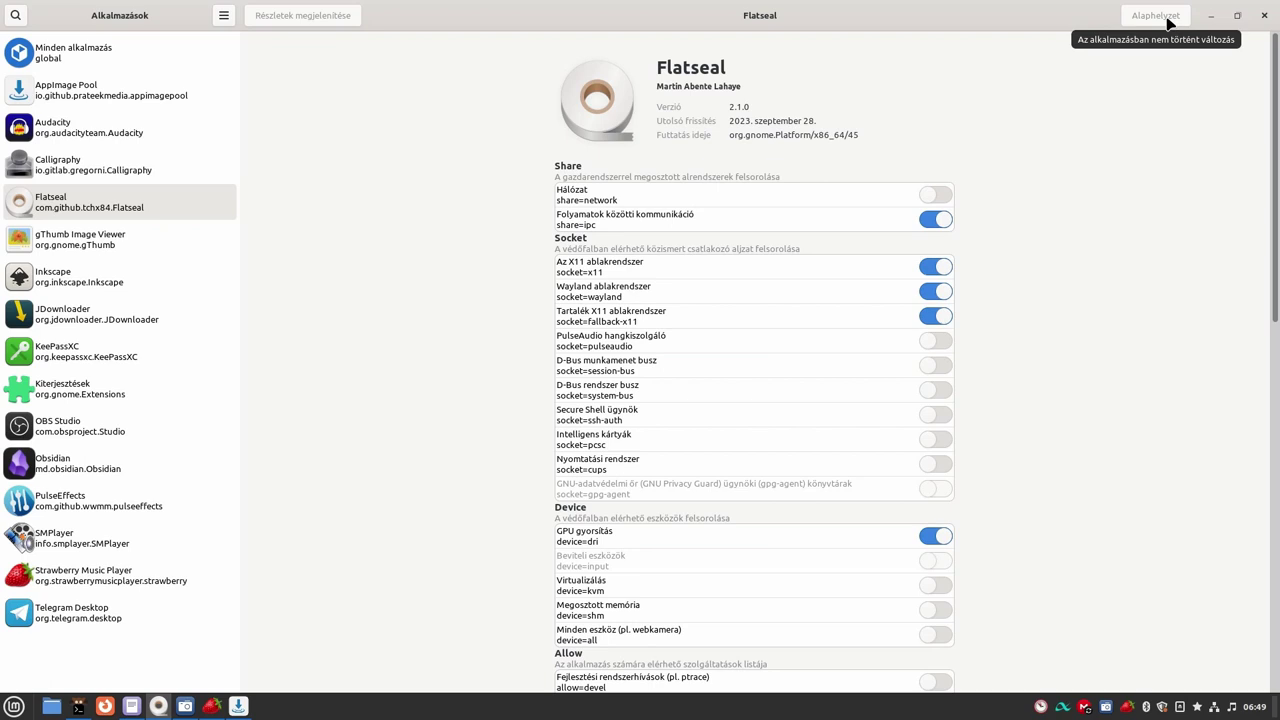
{"action": "scroll", "coordinate": [937, 225], "scroll_direction": "down", "scroll_amount": 4}
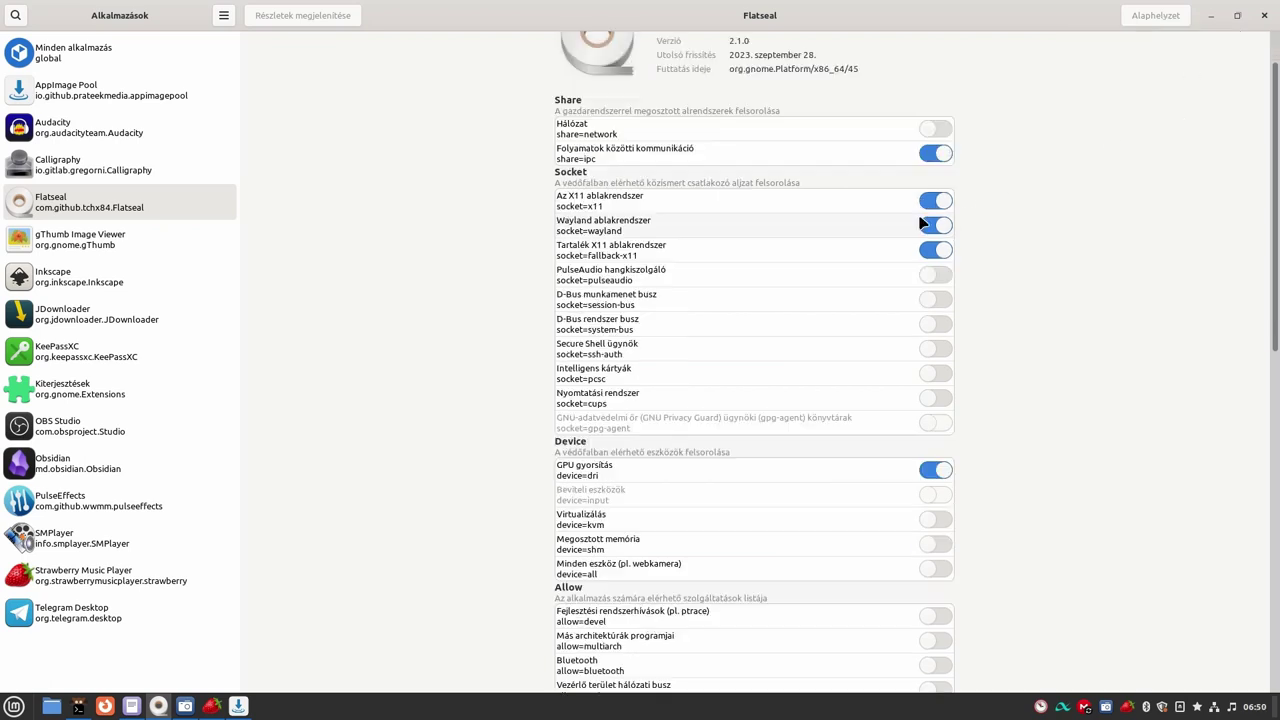
{"action": "scroll", "coordinate": [921, 242], "scroll_direction": "down", "scroll_amount": 5}
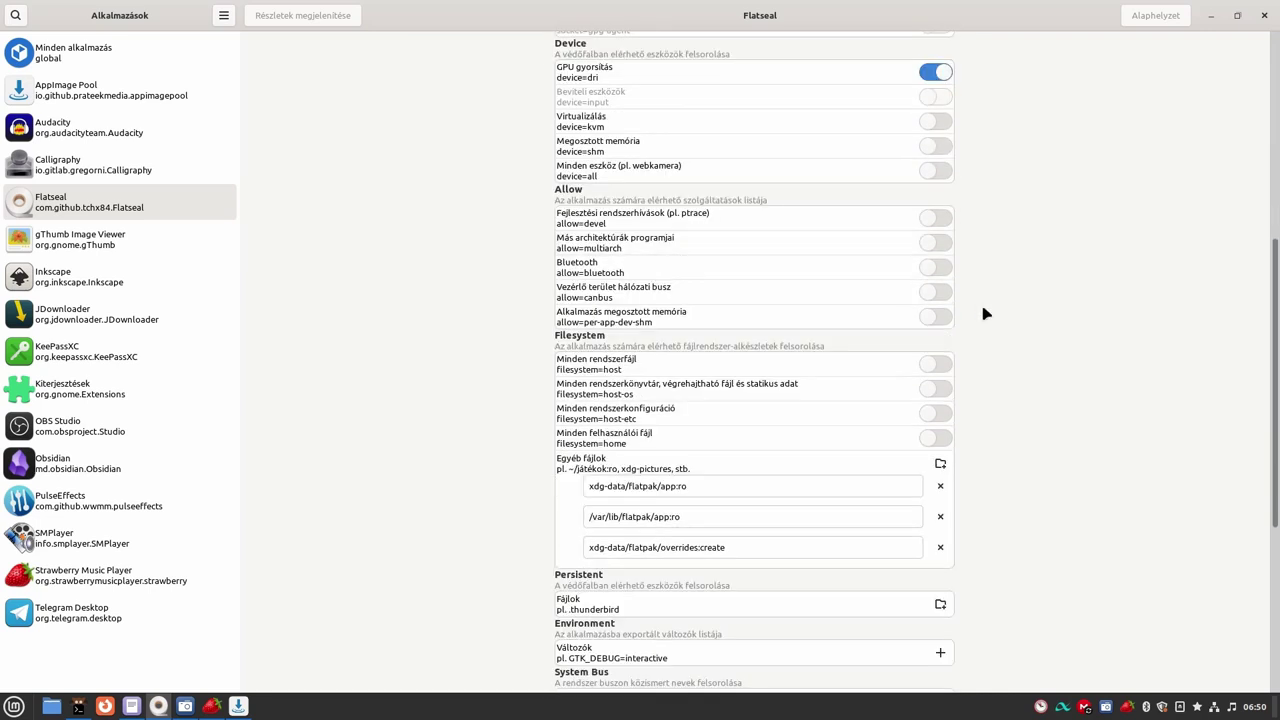
{"action": "left_click", "coordinate": [936, 443]}
{"action": "left_click", "coordinate": [936, 441]}
{"action": "scroll", "coordinate": [1118, 446], "scroll_direction": "down", "scroll_amount": 2}
{"action": "scroll", "coordinate": [1118, 446], "scroll_direction": "down", "scroll_amount": 4}
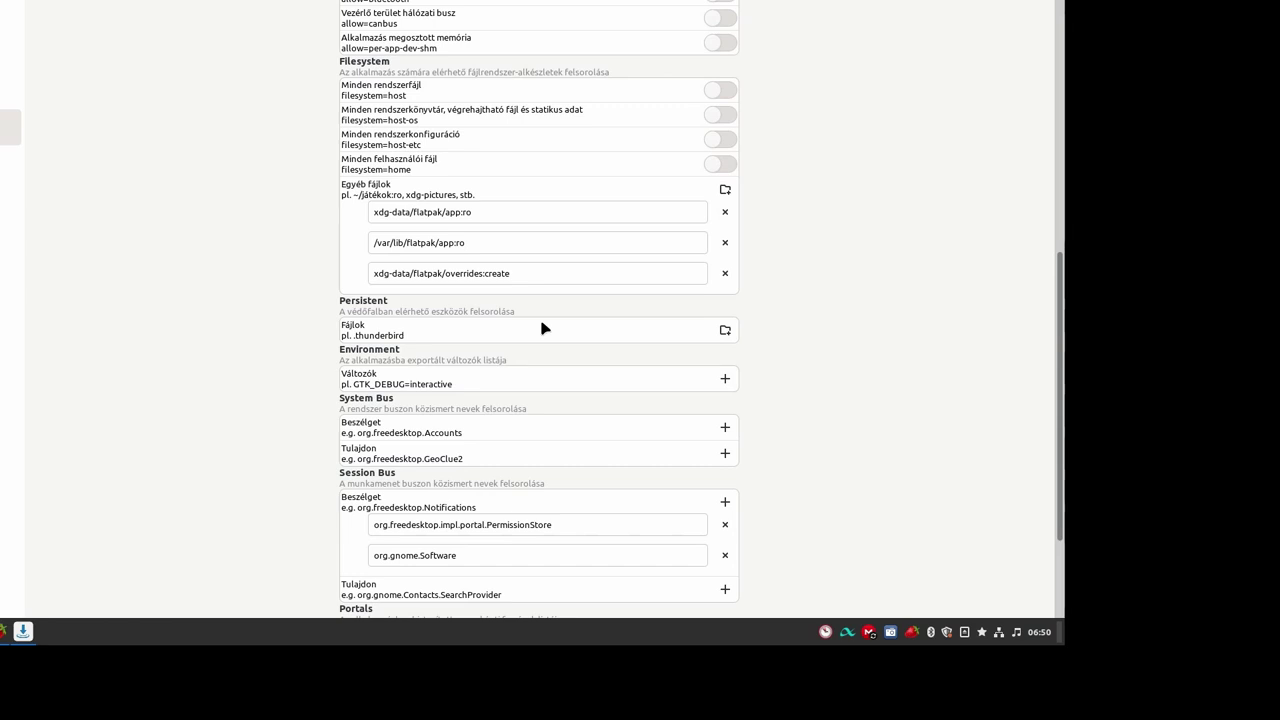
{"action": "left_click", "coordinate": [727, 332]}
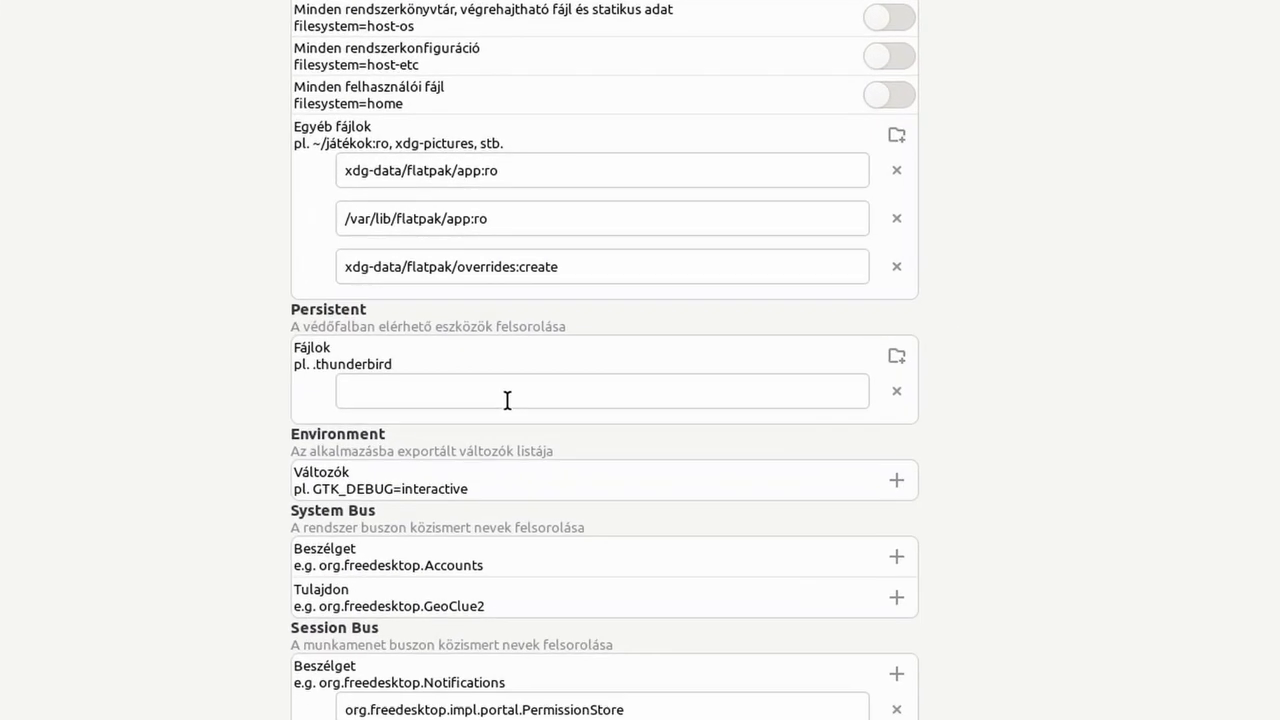
{"action": "left_click", "coordinate": [507, 400]}
{"action": "type", "text": "~/.icons"}
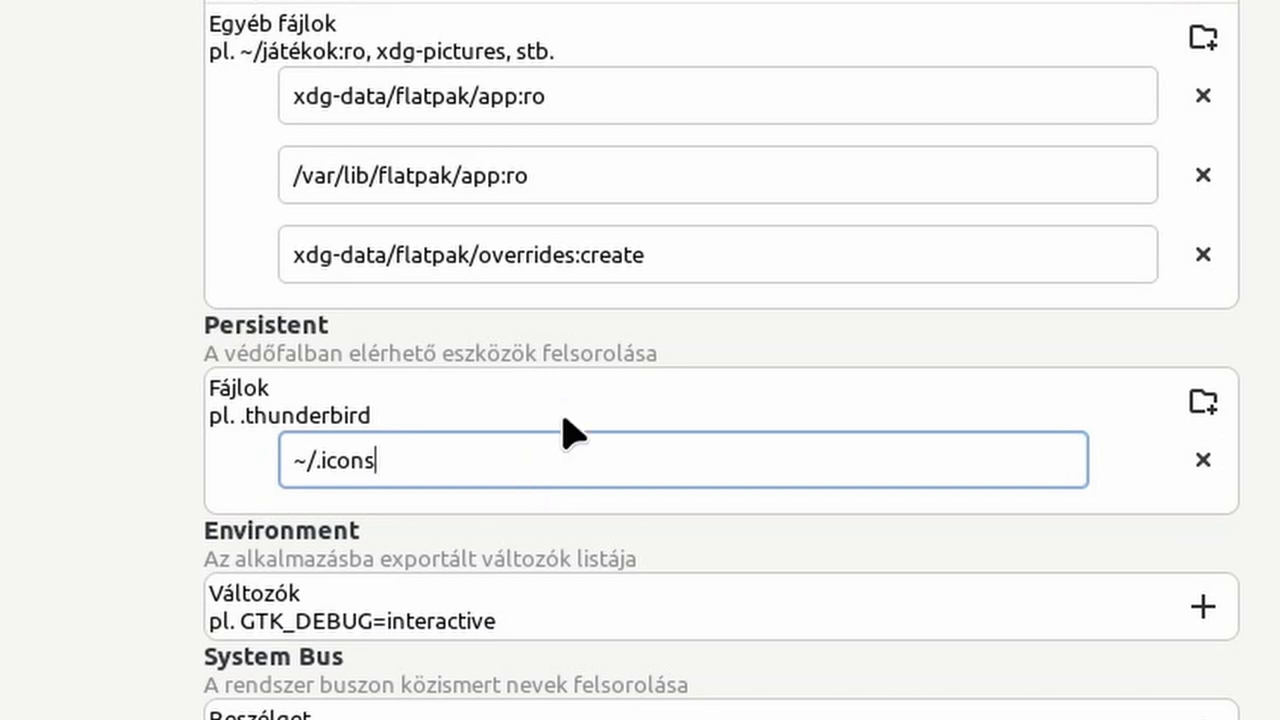
{"action": "left_click", "coordinate": [774, 263]}
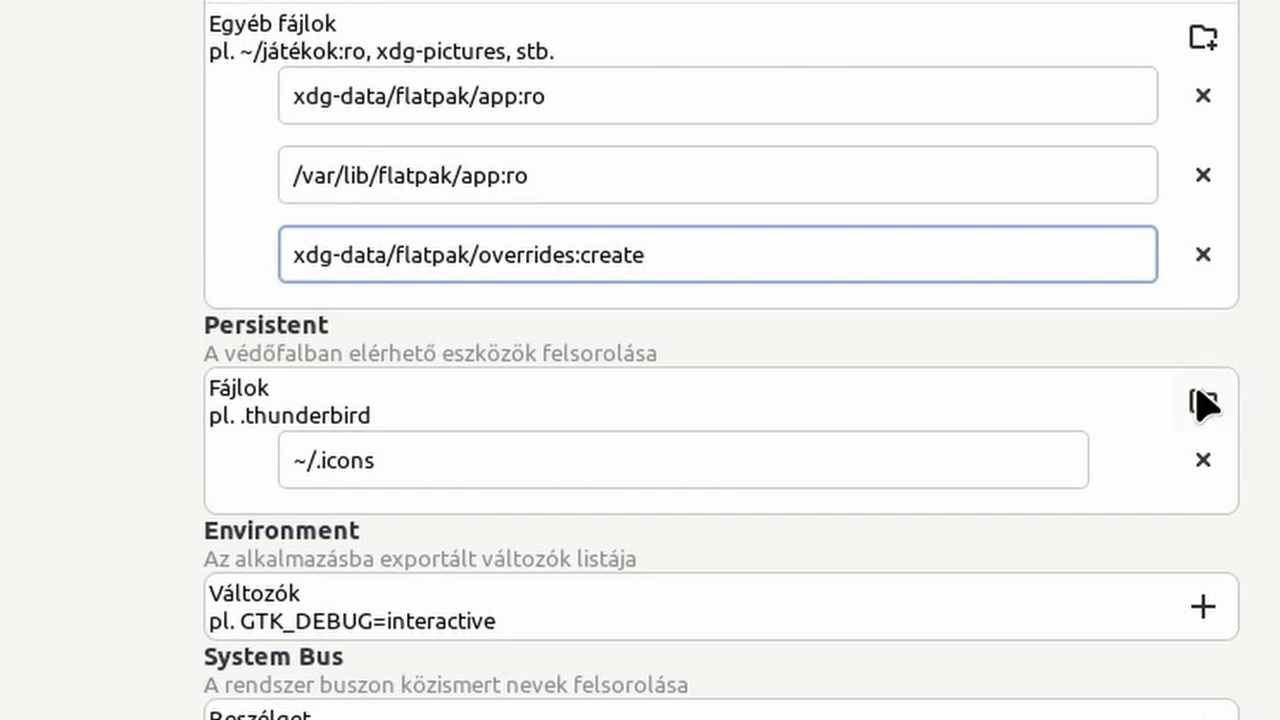
Add ~/.themes as a second persistent file path for the Flatseal entry
{"action": "left_click", "coordinate": [1201, 402]}
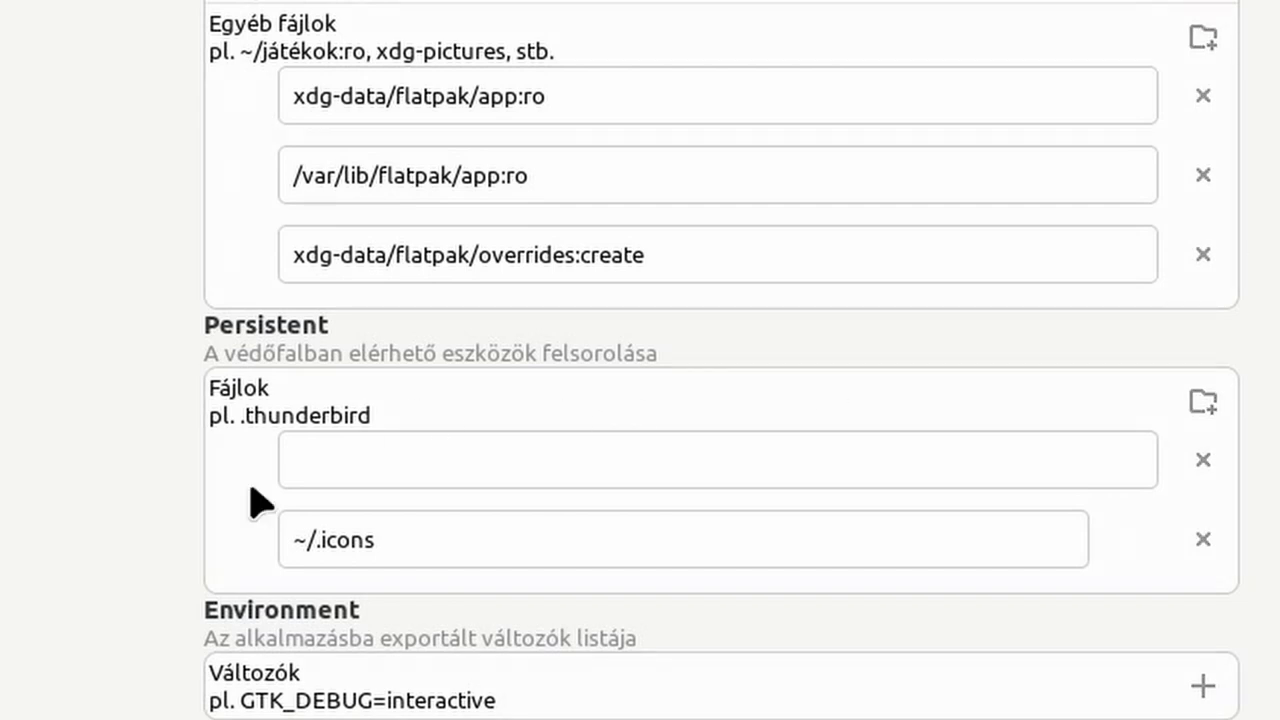
{"action": "left_click", "coordinate": [331, 444]}
{"action": "type", "text": "~/.themes"}
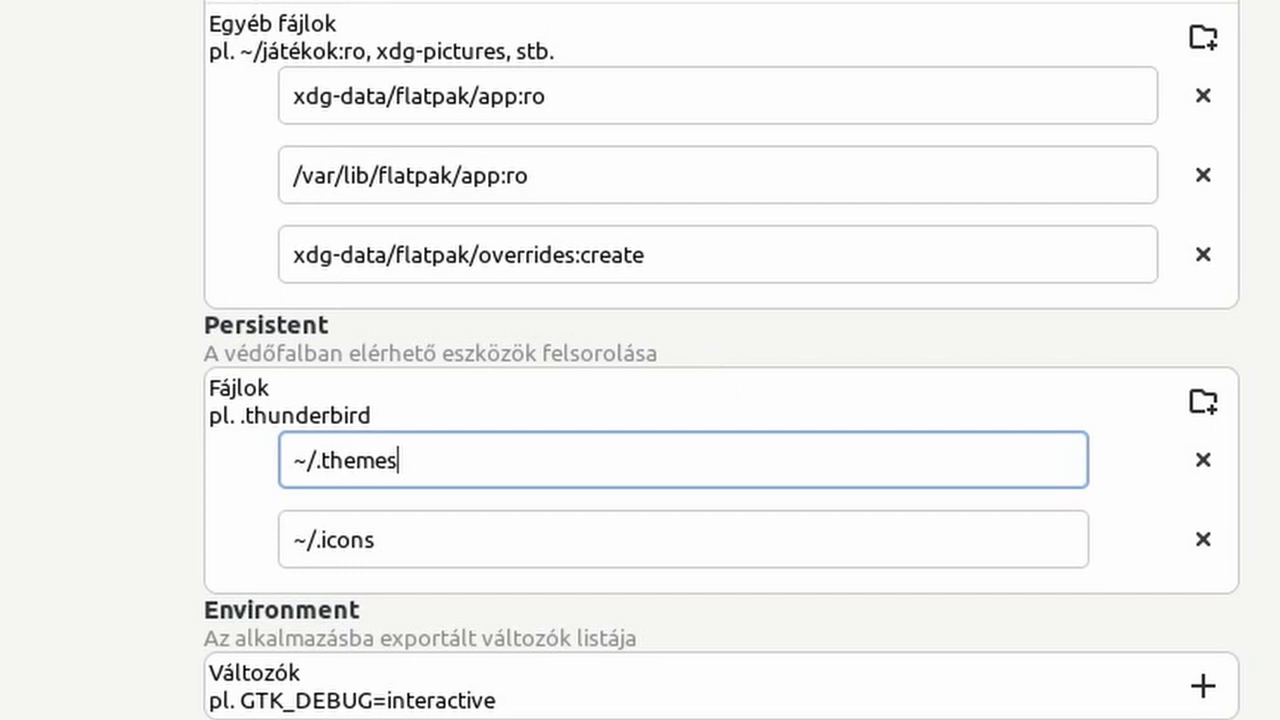
{"action": "left_click", "coordinate": [1046, 272]}
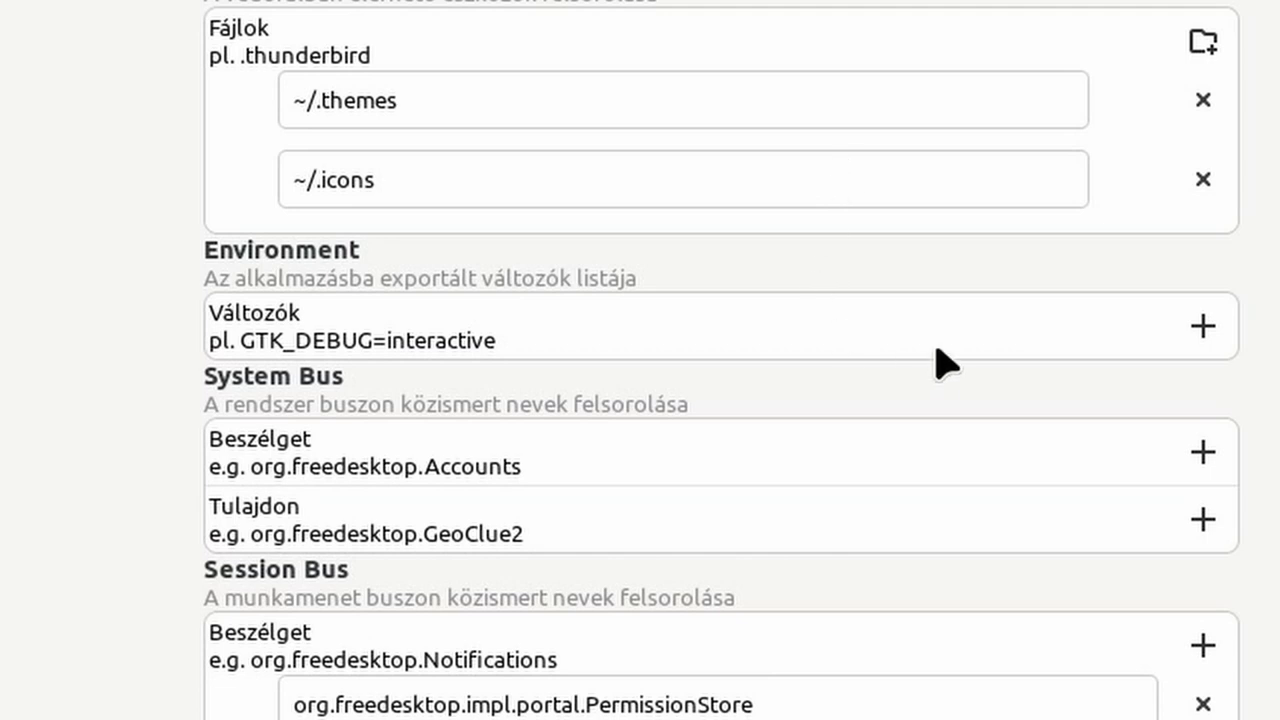
Add the environment variable GTK_THEME=Mint-Y-Dark-Red for the Flatseal entry
{"action": "left_click", "coordinate": [1190, 340]}
{"action": "left_click", "coordinate": [606, 400]}
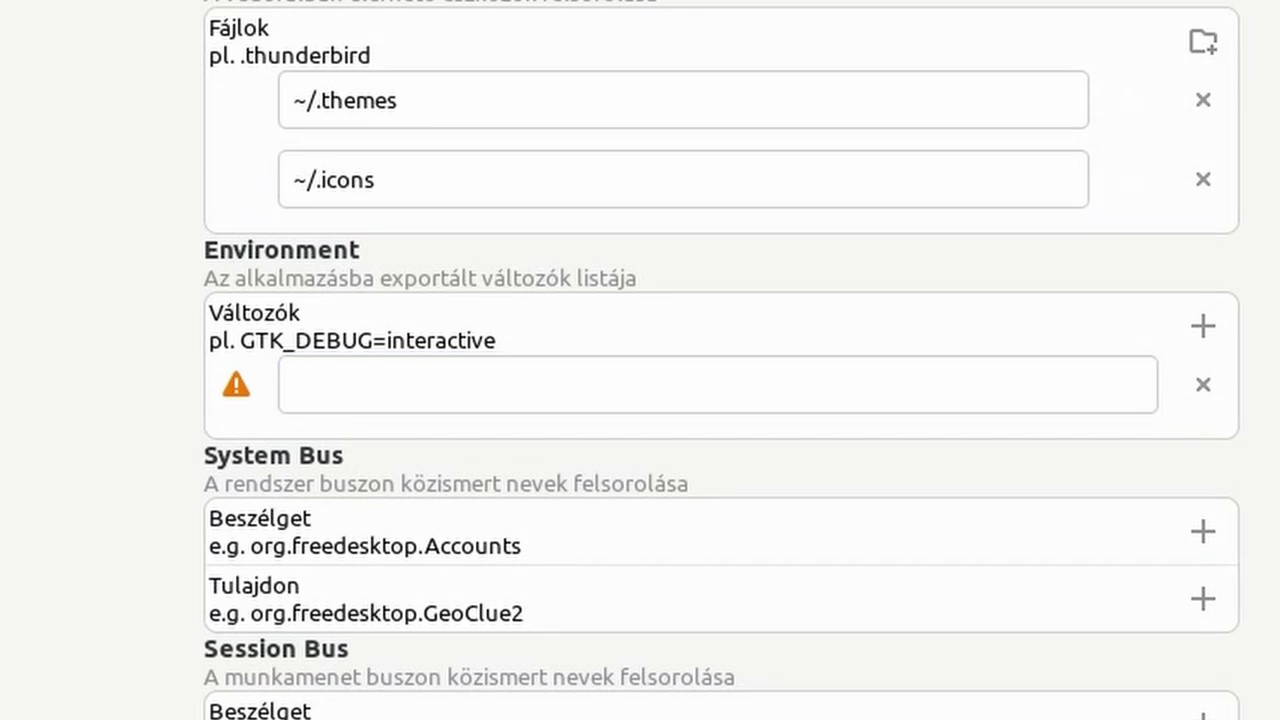
{"action": "left_click", "coordinate": [600, 389]}
{"action": "type", "text": "GTK_THEME=Mint-Y-Dark-Red"}
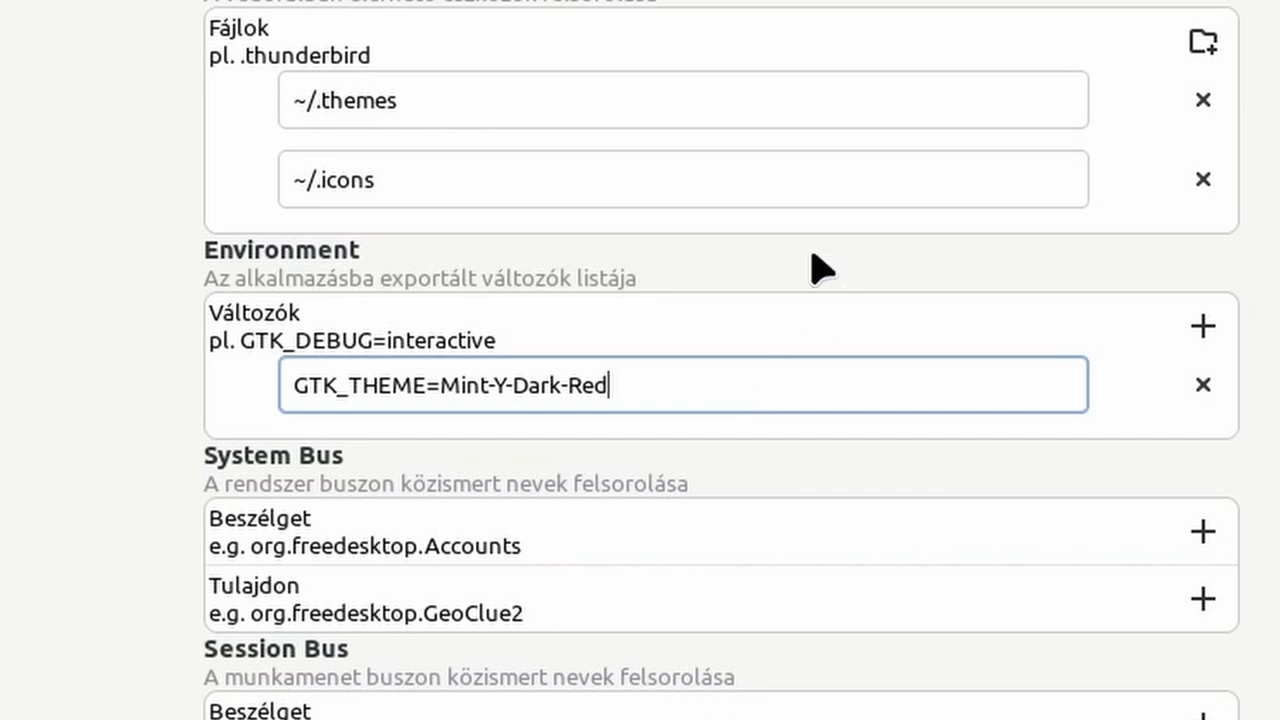
{"action": "left_click", "coordinate": [815, 181]}
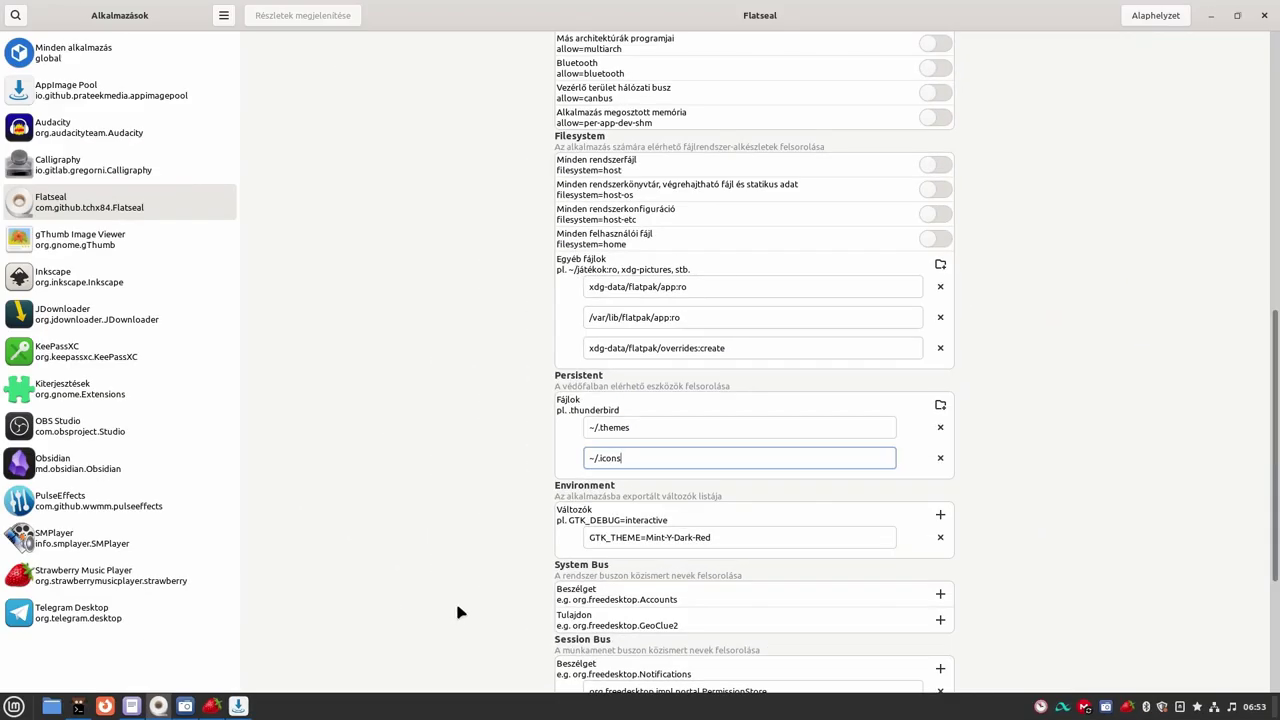
Look up exact theme names in ~/.themes in the file manager, opening the Mint-L-Dark folder's name as copyable text
{"action": "left_click", "coordinate": [55, 704]}
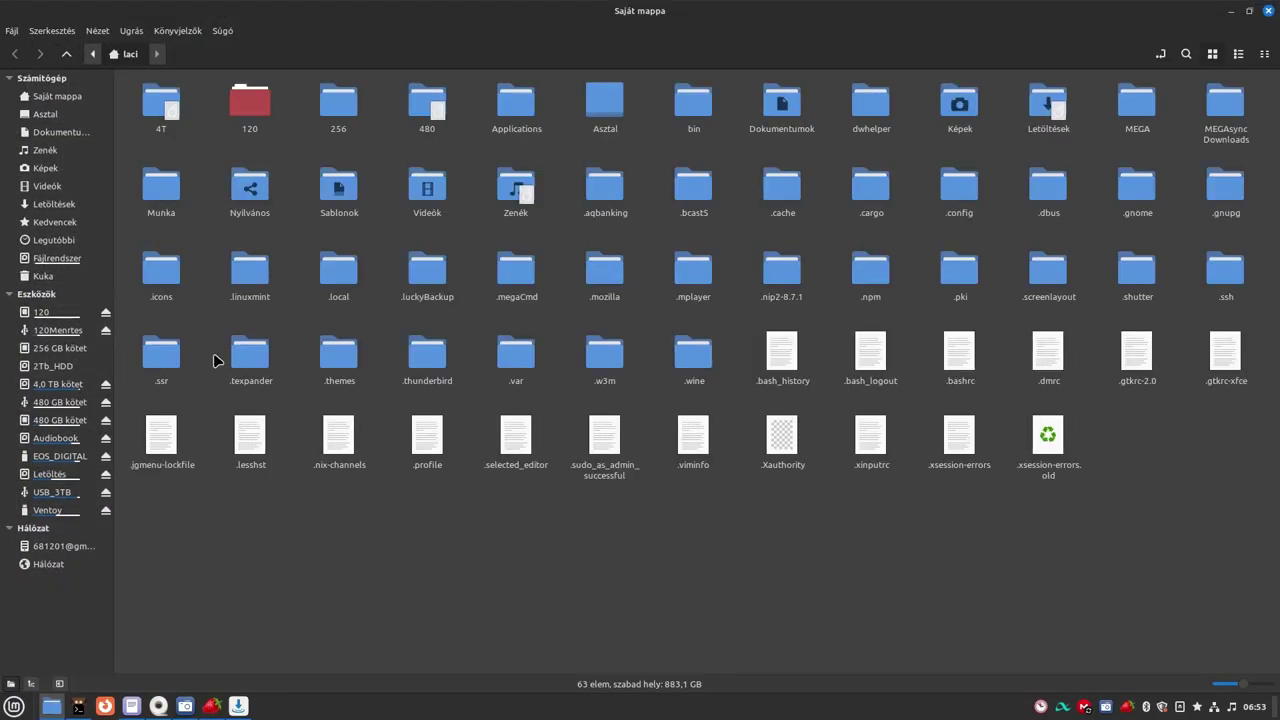
{"action": "double_click", "coordinate": [332, 354]}
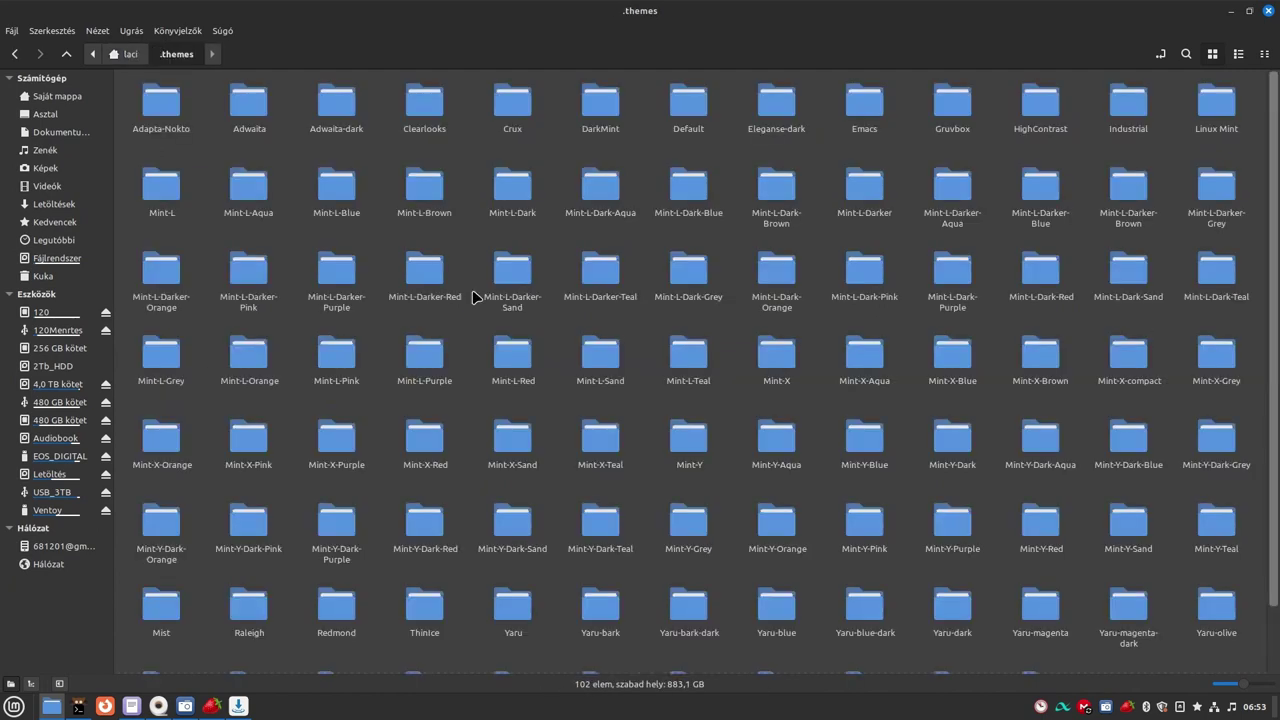
{"action": "left_click", "coordinate": [514, 188]}
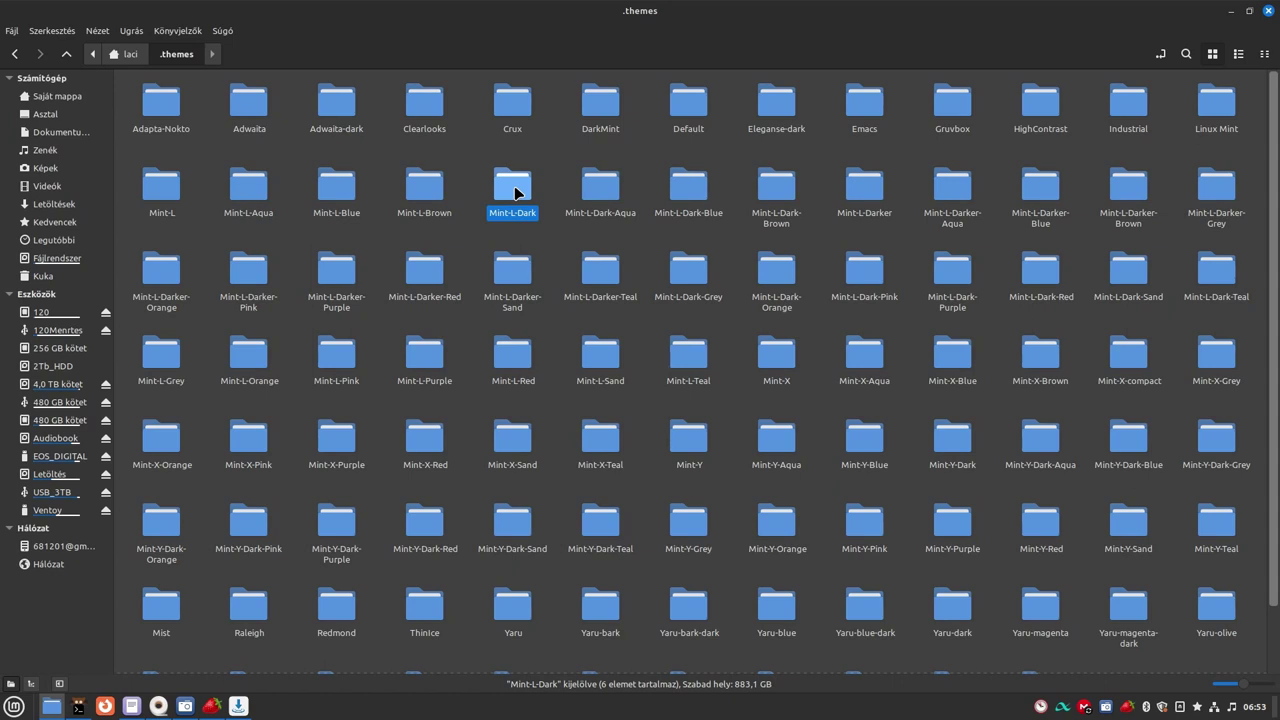
{"action": "key", "text": "F2"}
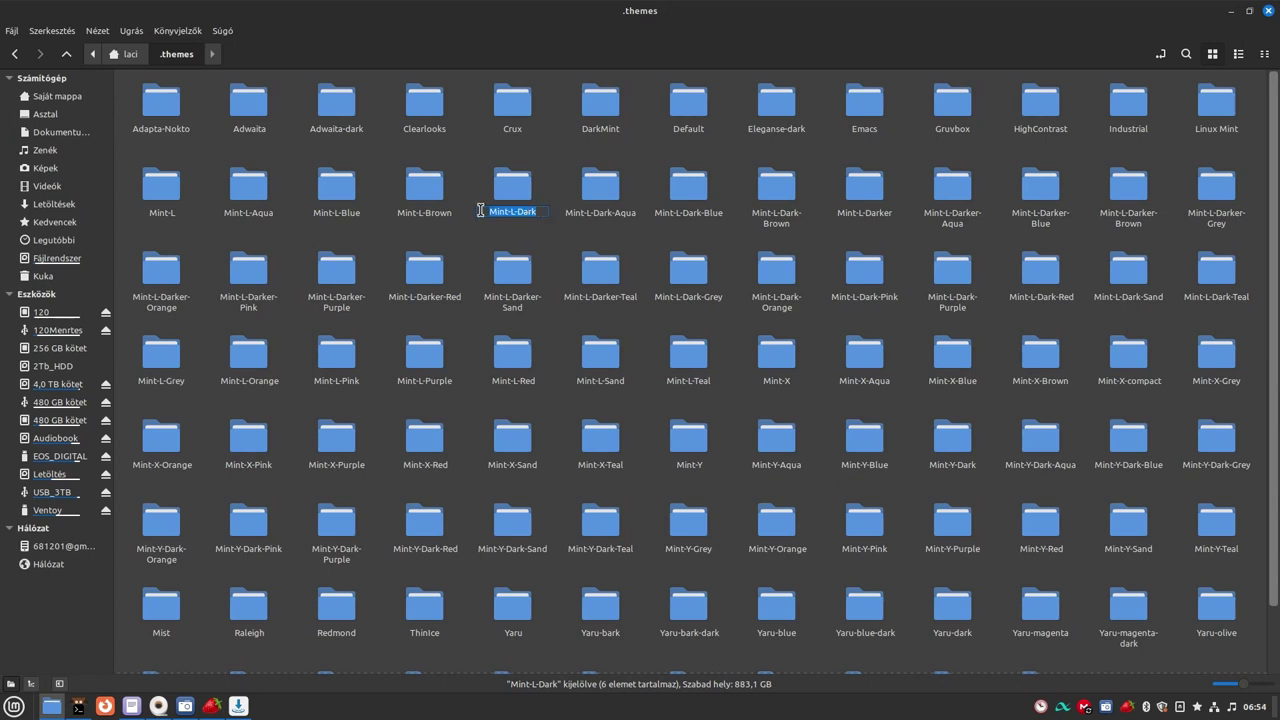
{"action": "left_click", "coordinate": [1230, 12]}
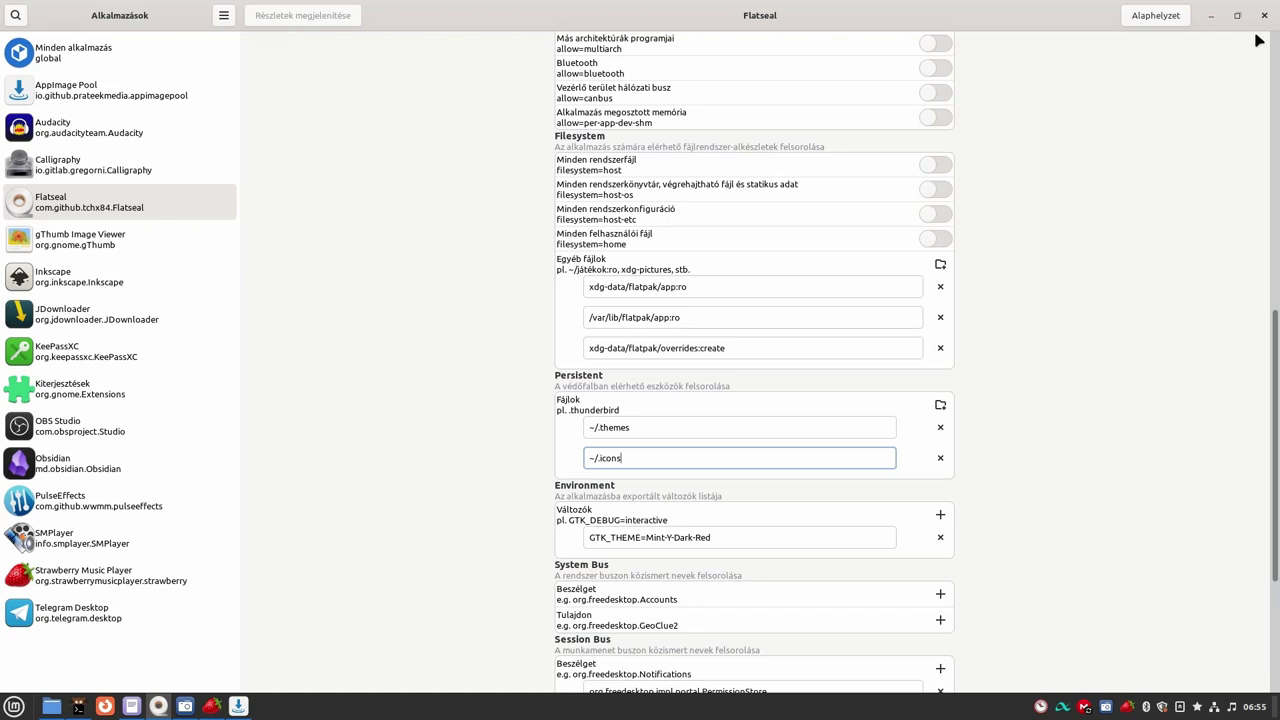
Close and relaunch Flatseal to load the new theme, and open the settings for all applications (Minden alkalmazás)
{"action": "scroll", "coordinate": [998, 311], "scroll_direction": "down", "scroll_amount": 5}
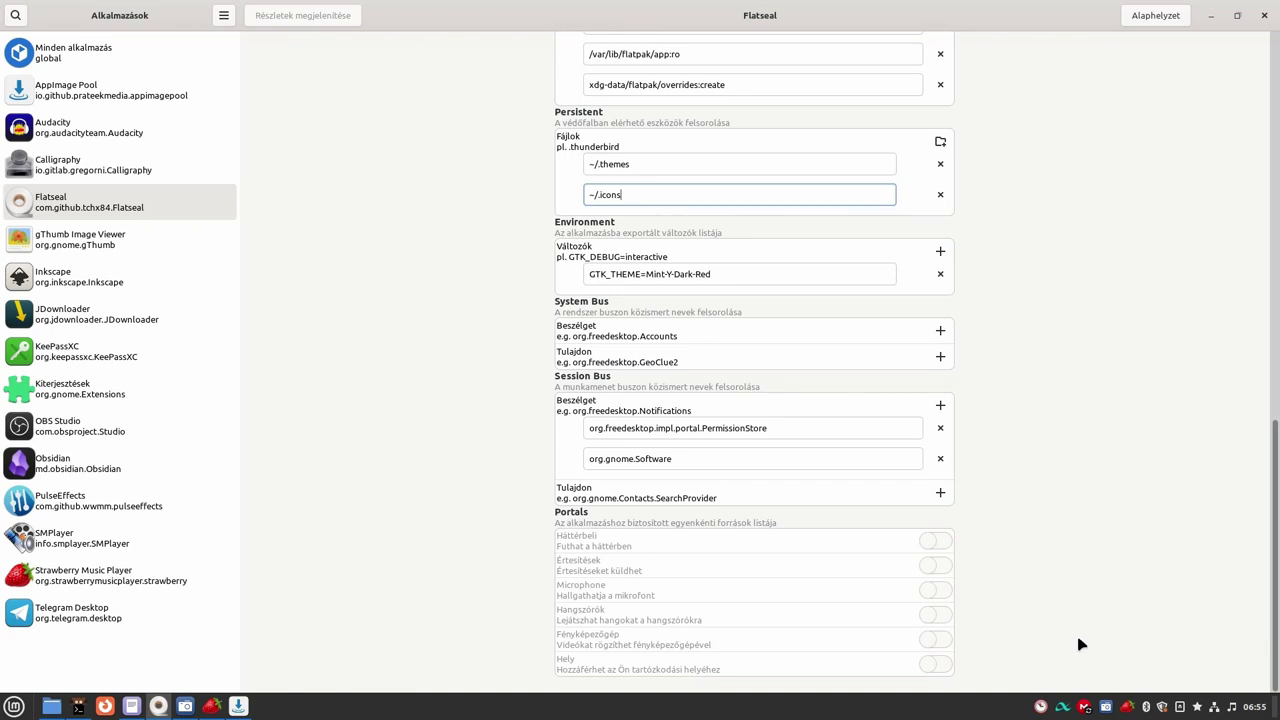
{"action": "left_click", "coordinate": [1265, 18]}
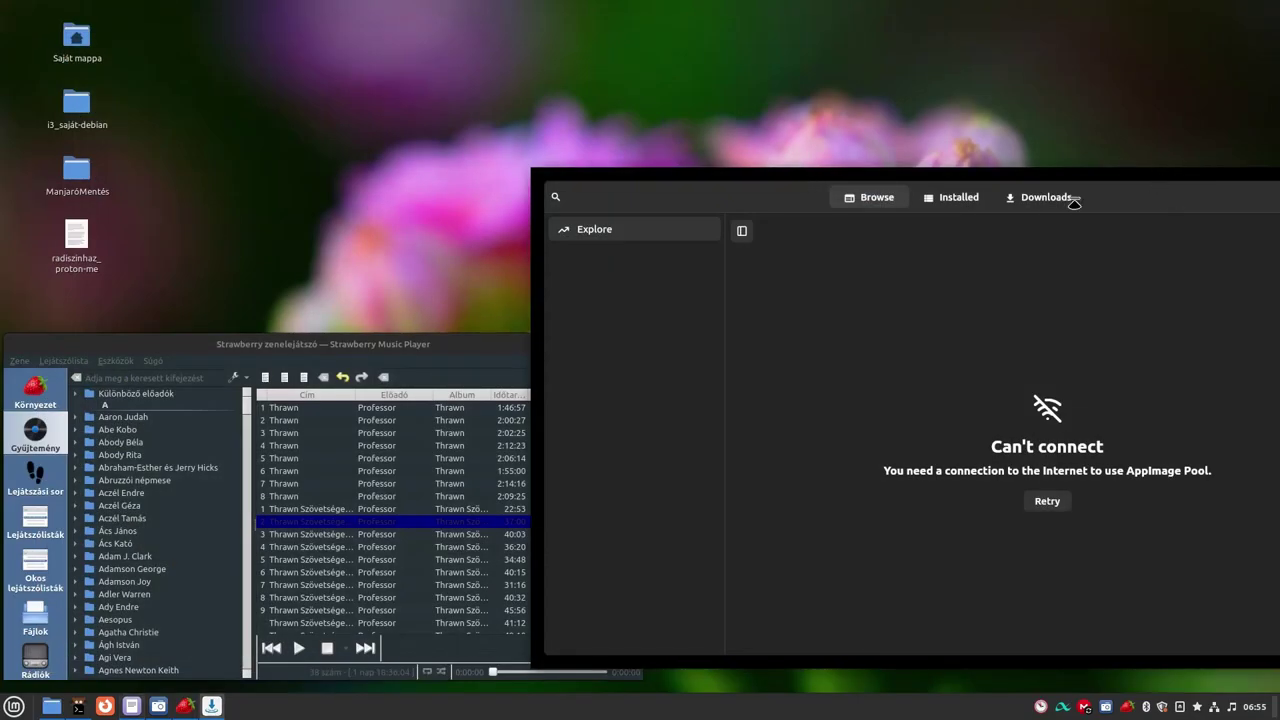
{"action": "left_click_drag", "start_coordinate": [1074, 202], "coordinate": [693, 197]}
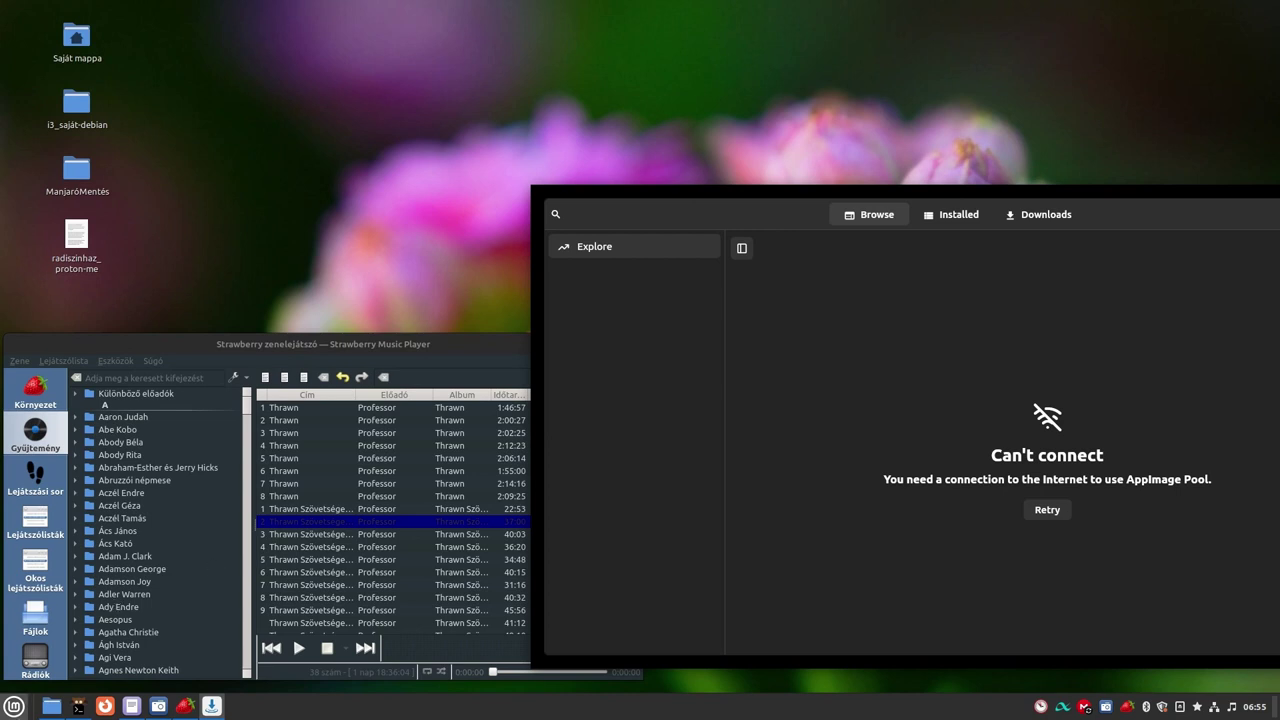
{"action": "left_click", "coordinate": [14, 705]}
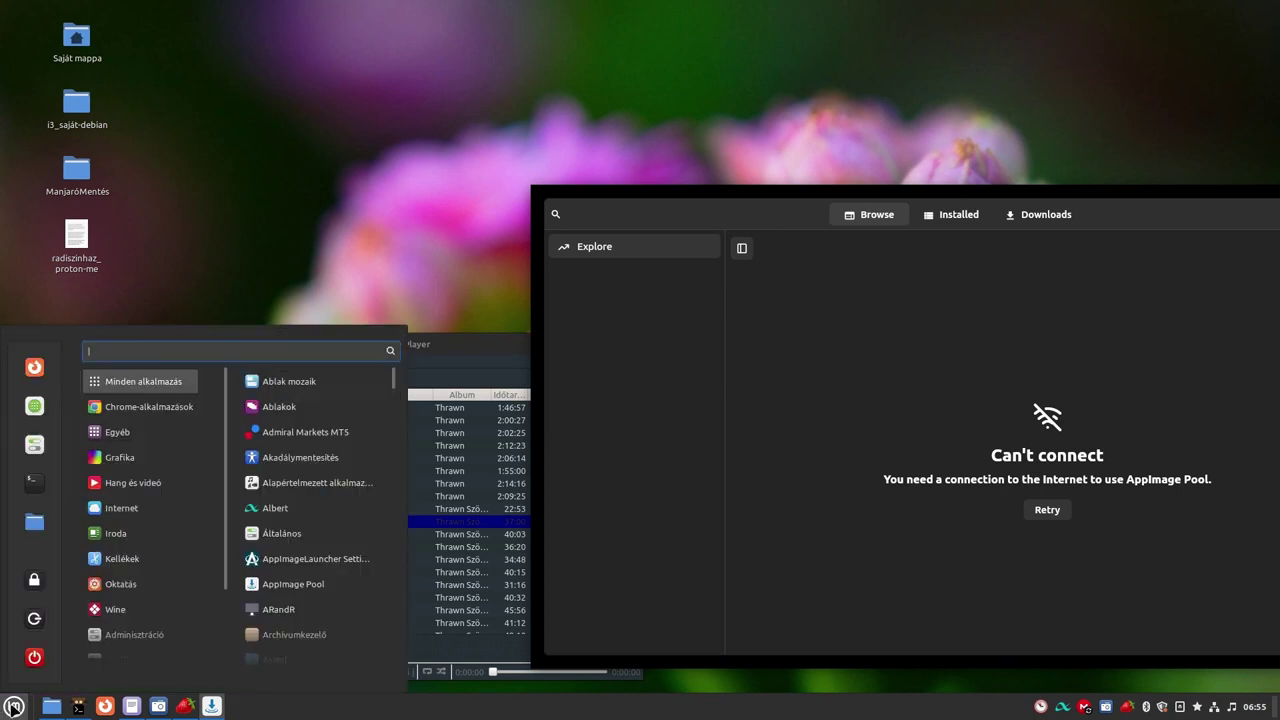
{"action": "type", "text": "flat"}
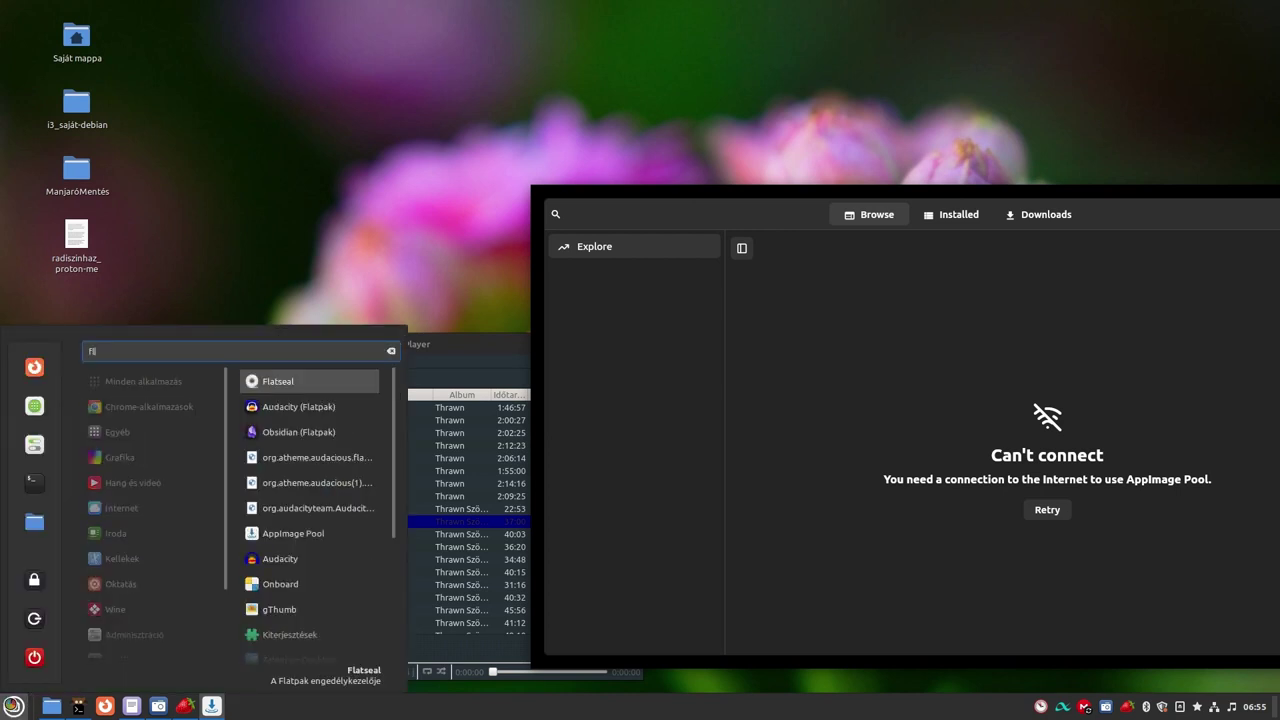
{"action": "key", "text": "Return"}
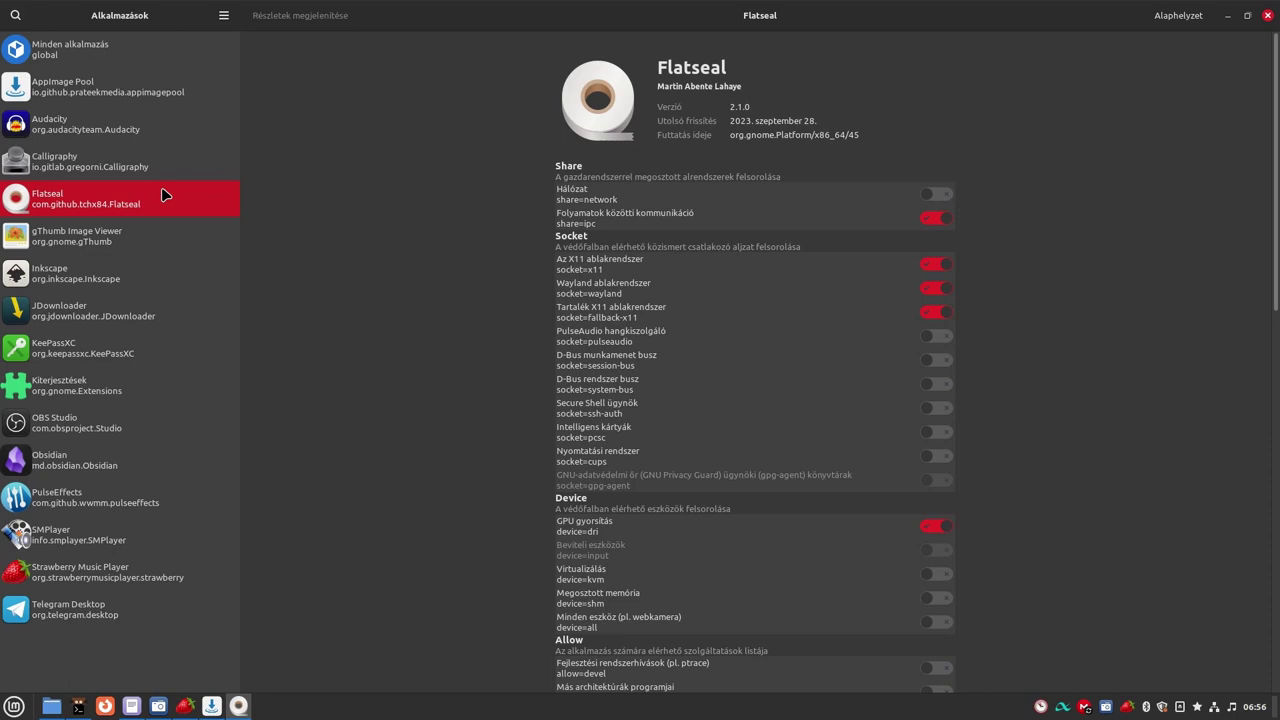
{"action": "left_click", "coordinate": [24, 49]}
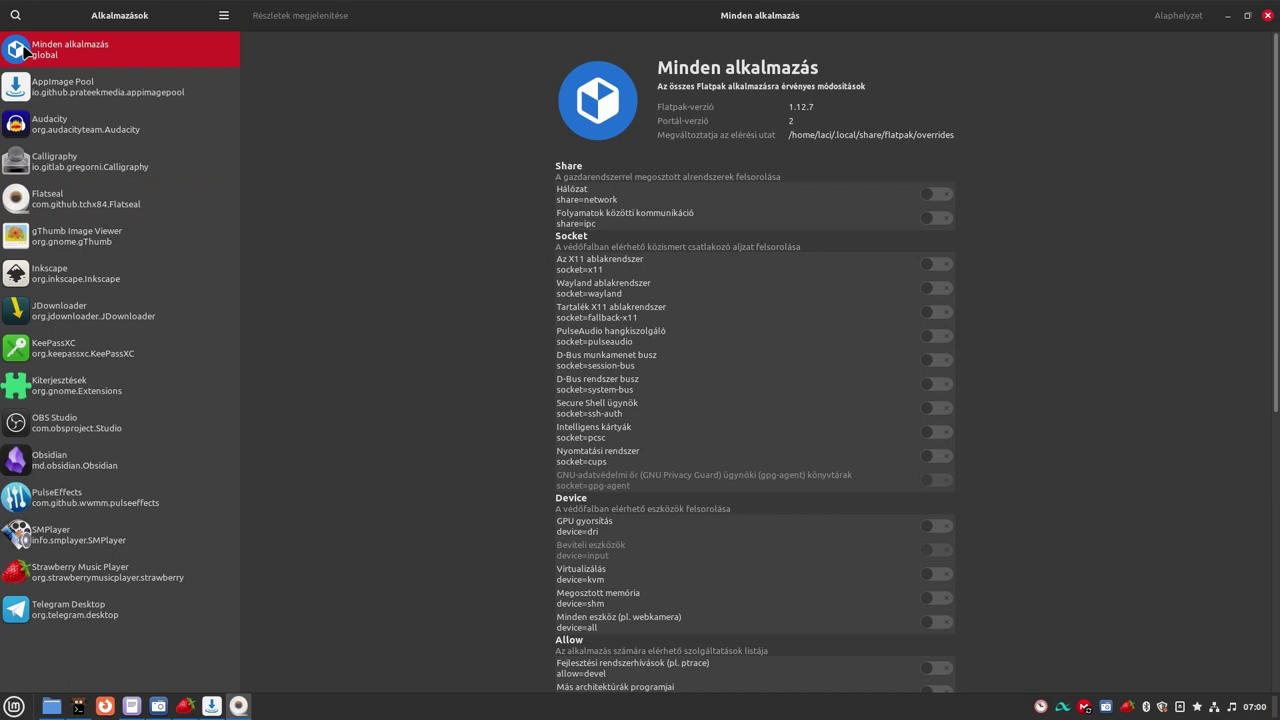